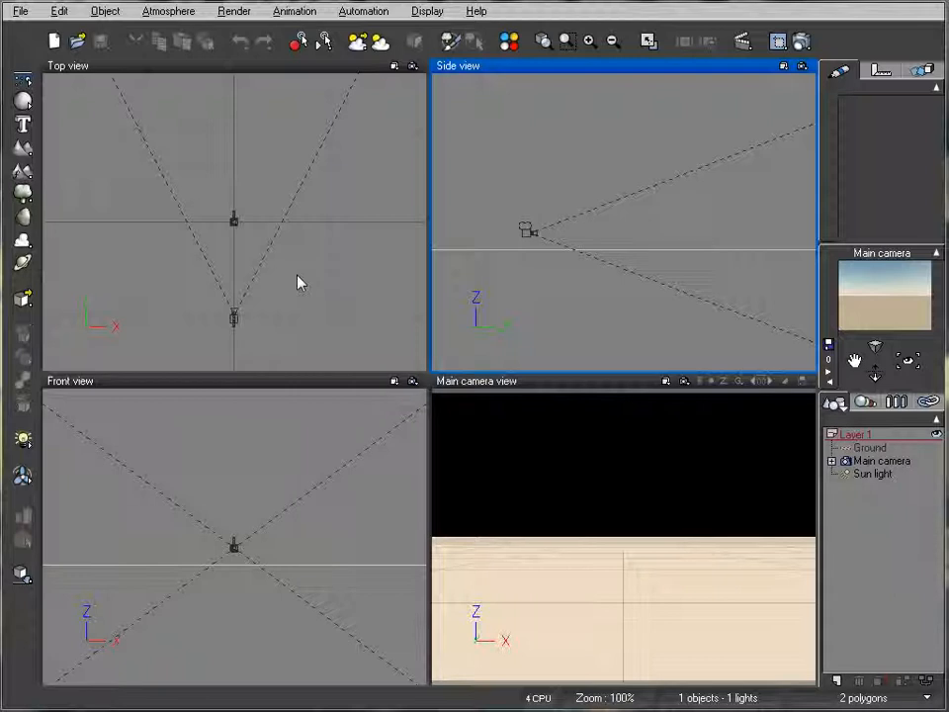
# - Add a procedural terrain to the scene and move it forward so it sits in front of the main camera
pyautogui.click(23, 147)
pyautogui.moveTo(319, 225); pyautogui.dragTo(360, 238)
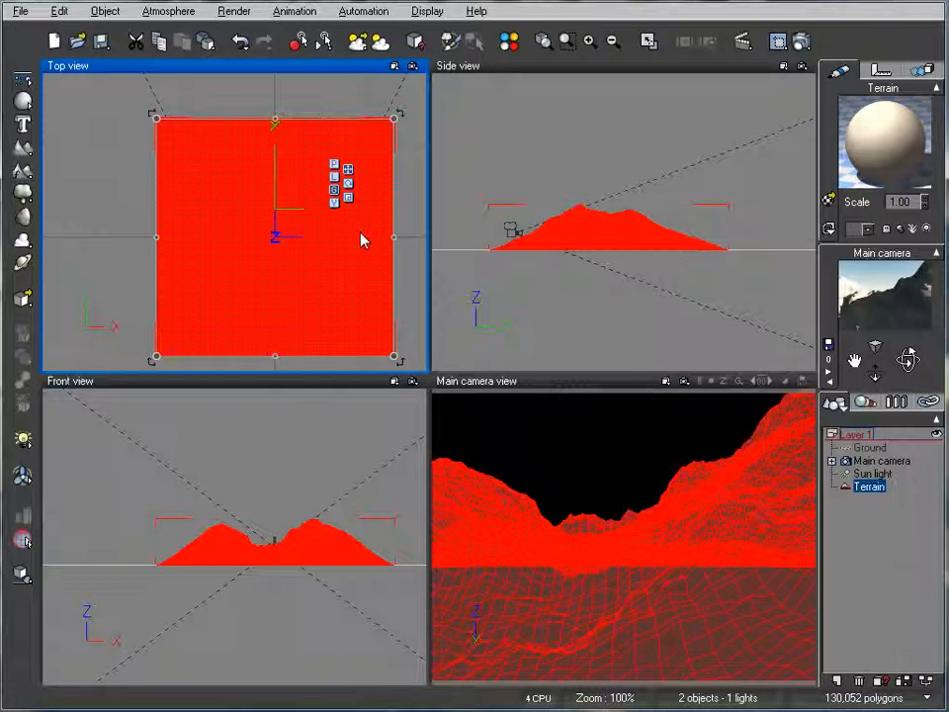
pyautogui.moveTo(350, 184); pyautogui.dragTo(362, 215)
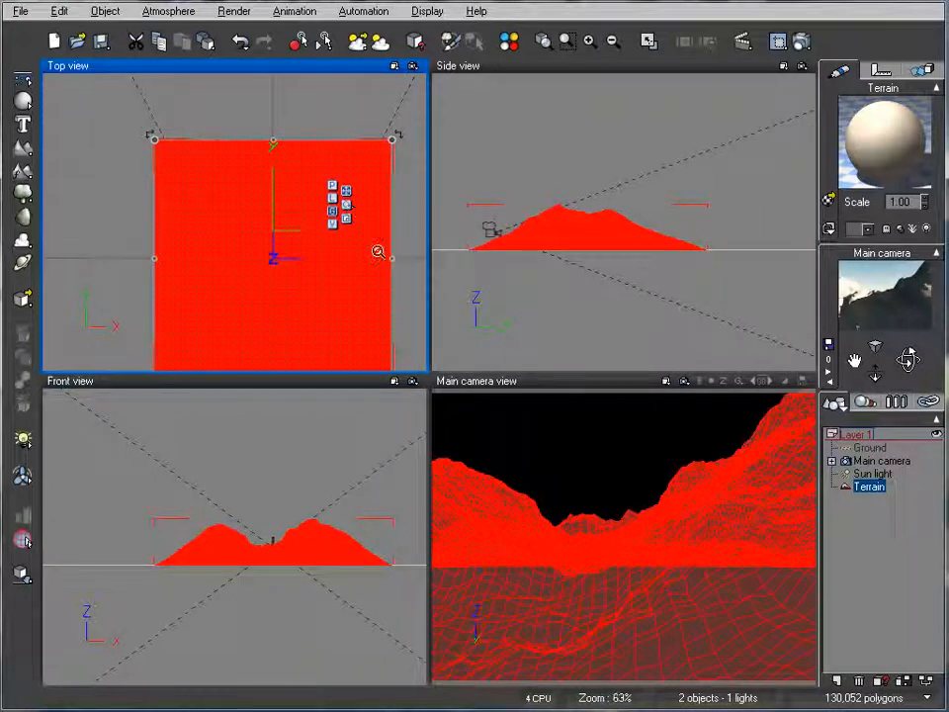
pyautogui.scroll(-2, 378, 251)
pyautogui.moveTo(381, 253); pyautogui.dragTo(390, 280, button='right')
pyautogui.moveTo(286, 256); pyautogui.dragTo(283, 199)
pyautogui.moveTo(302, 239); pyautogui.dragTo(293, 250, button='right')
pyautogui.moveTo(712, 329)
pyautogui.mouseDown(button='right')
pyautogui.moveTo(692, 314)
pyautogui.moveTo(729, 333)
pyautogui.mouseUp(button='right')
# - Raise the main camera to a height of about 10 m and tilt it down toward the terrain
pyautogui.click(884, 463)
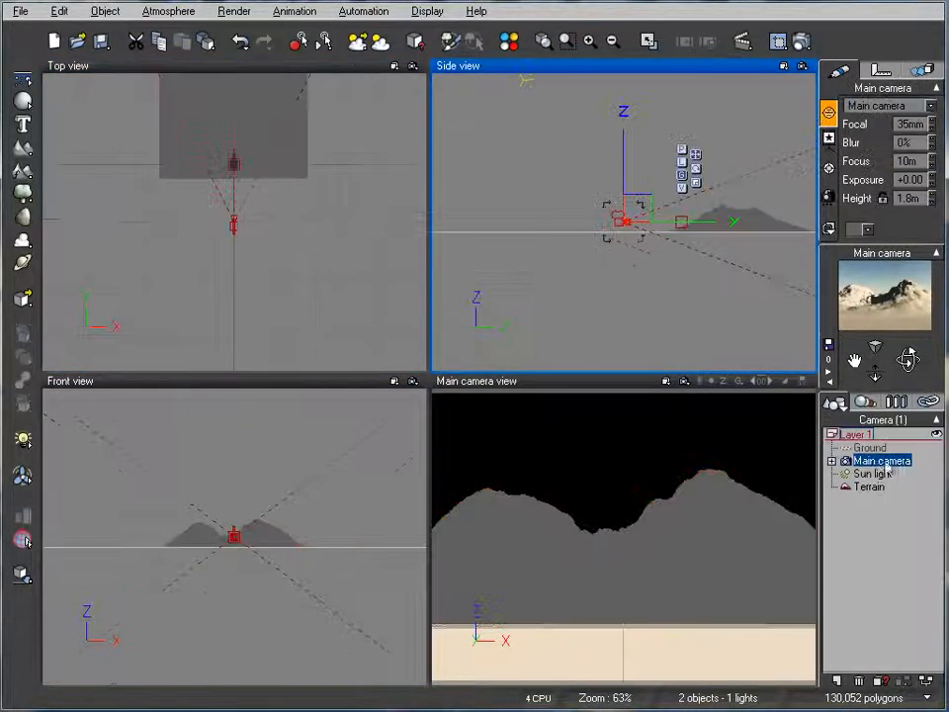
pyautogui.moveTo(627, 269); pyautogui.dragTo(589, 270, button='right')
pyautogui.moveTo(598, 214); pyautogui.dragTo(590, 162)
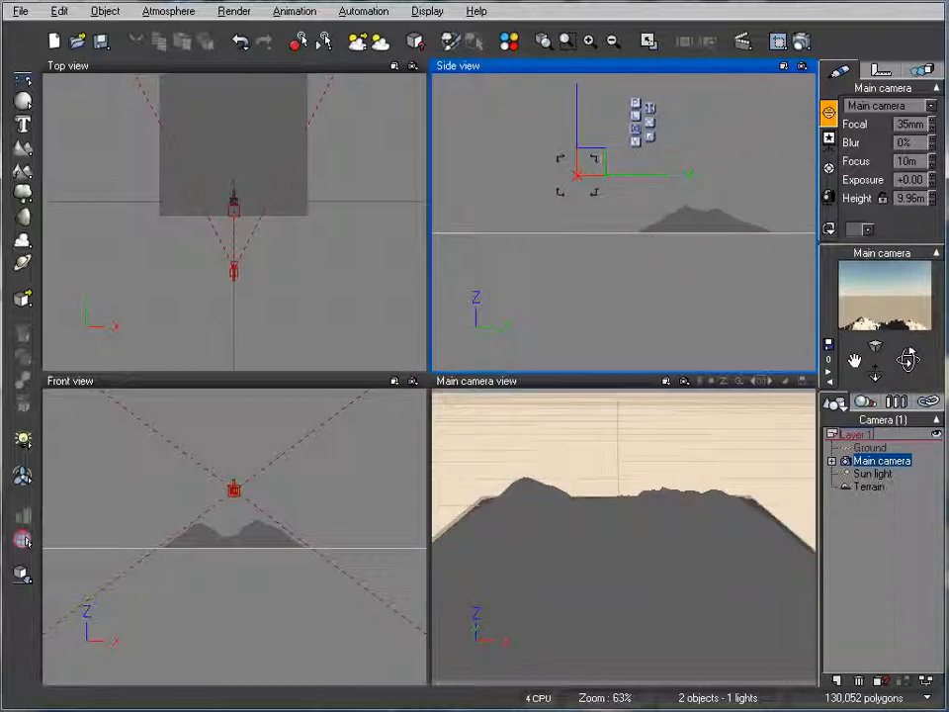
# - Select the terrain, open it for editing and try to use Material 2 painting with its simple material
pyautogui.click(869, 486)
pyautogui.rightClick(220, 206)
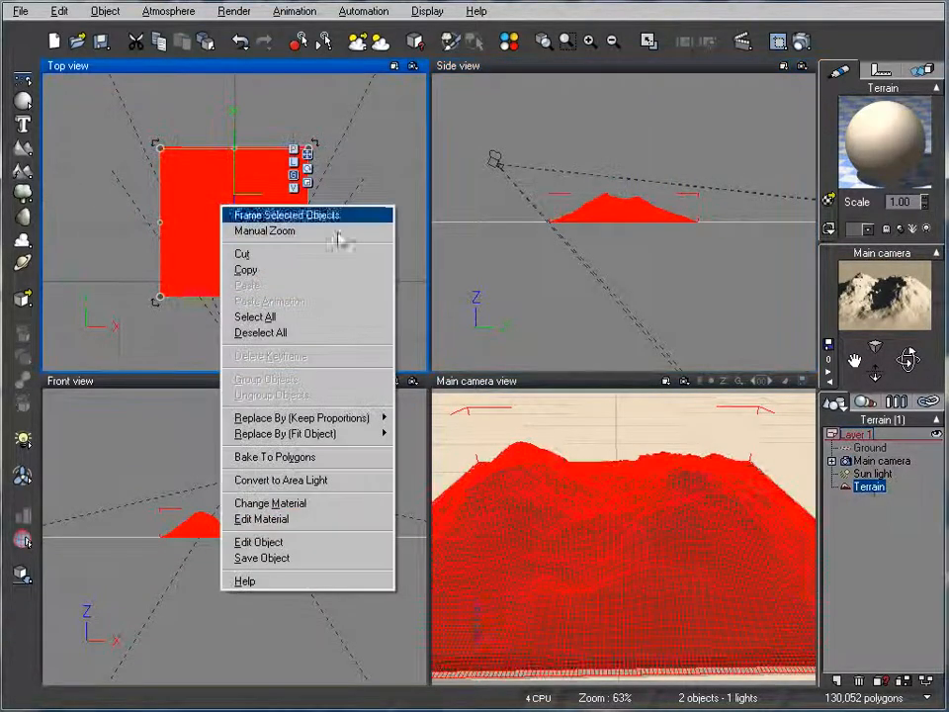
pyautogui.click(260, 542)
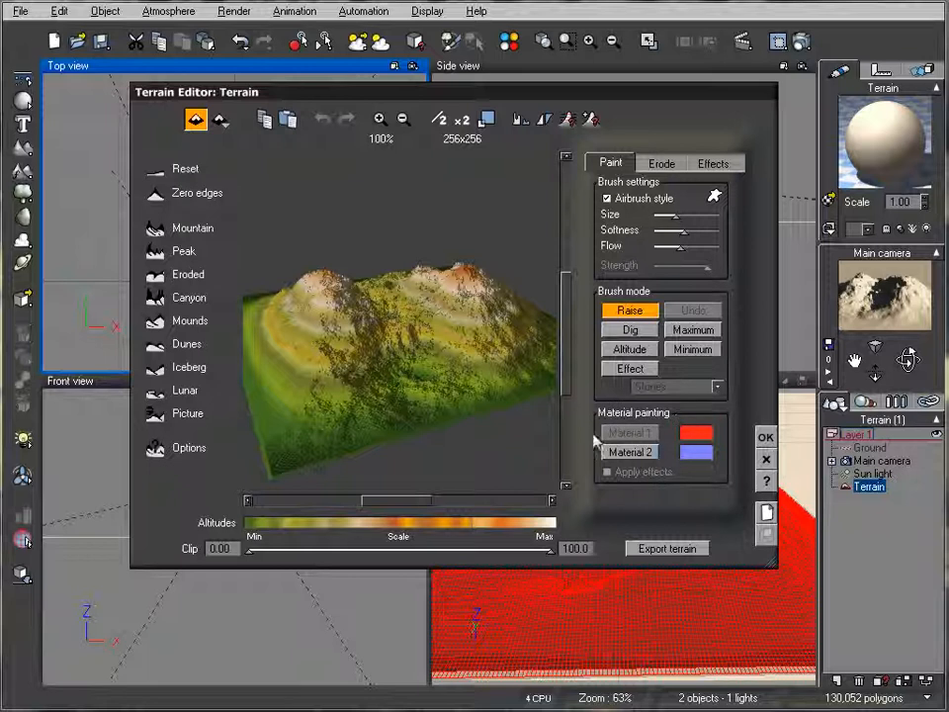
pyautogui.click(634, 453)
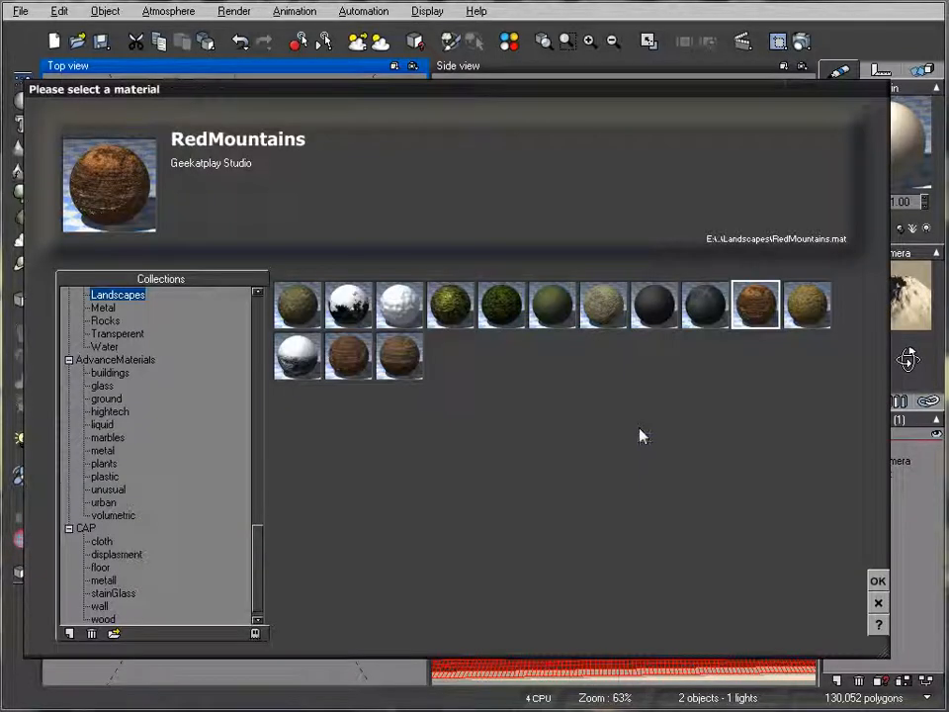
pyautogui.click(878, 603)
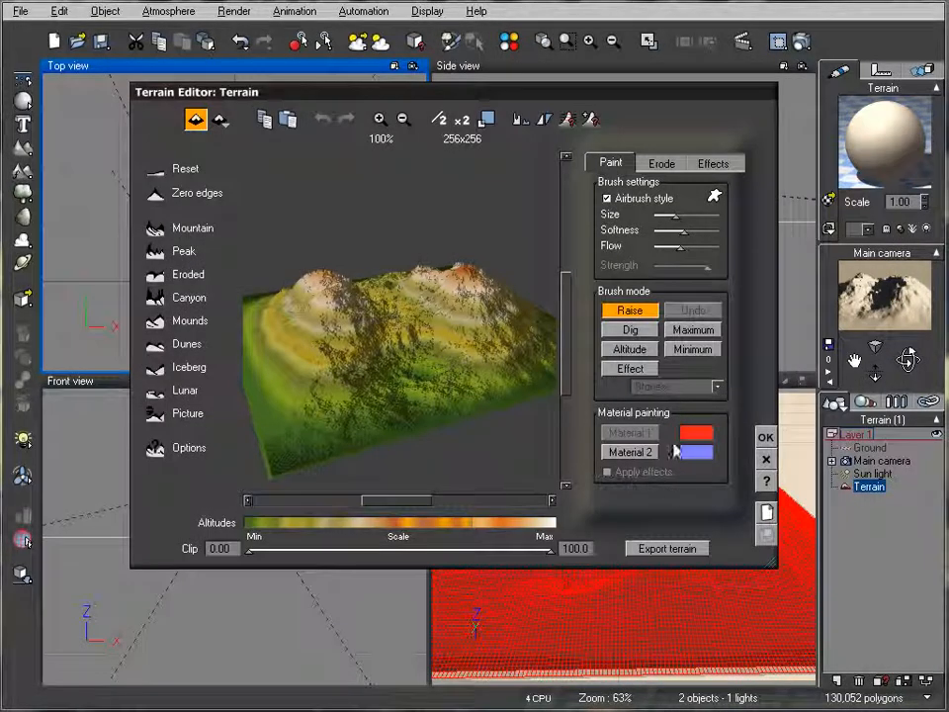
pyautogui.moveTo(448, 311); pyautogui.dragTo(424, 353, button='right')
pyautogui.click(645, 453)
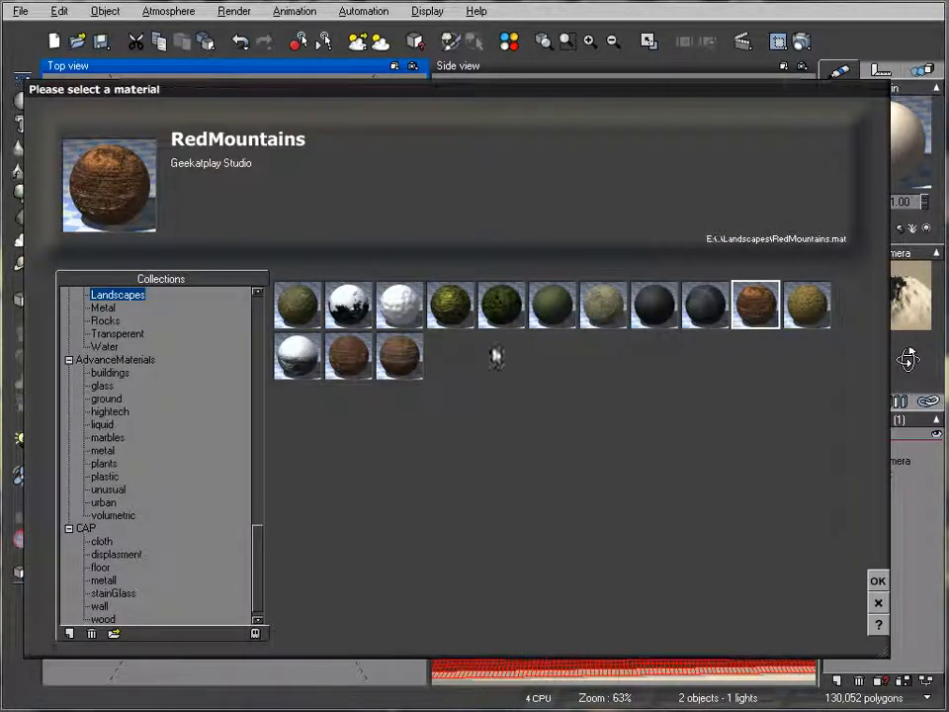
pyautogui.click(878, 608)
pyautogui.click(768, 435)
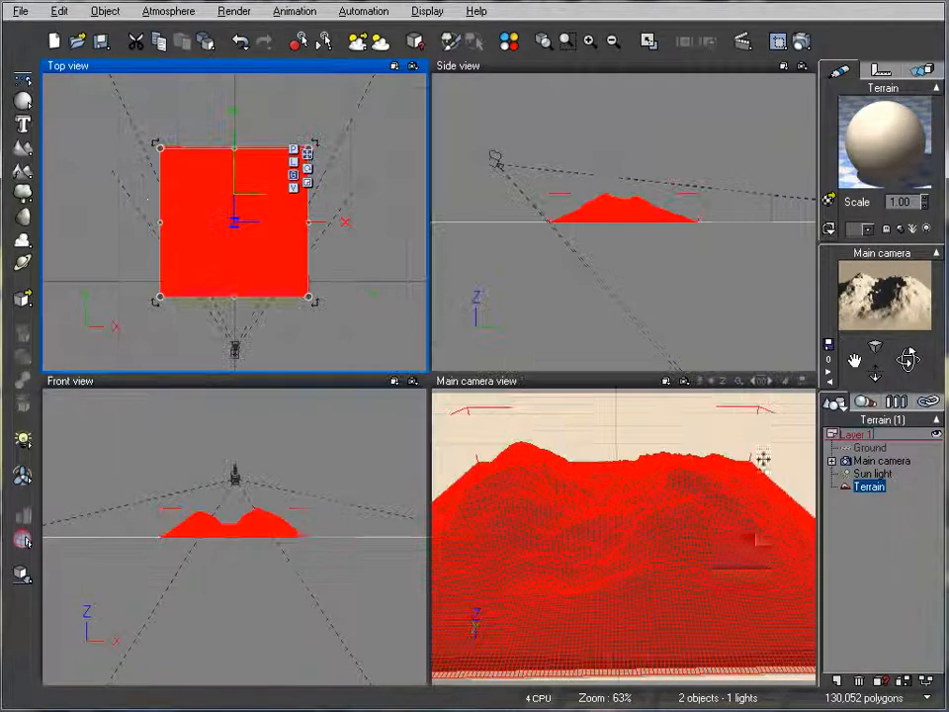
# - Change the terrain's Default material from a simple material to a mixed material
pyautogui.doubleClick(898, 117)
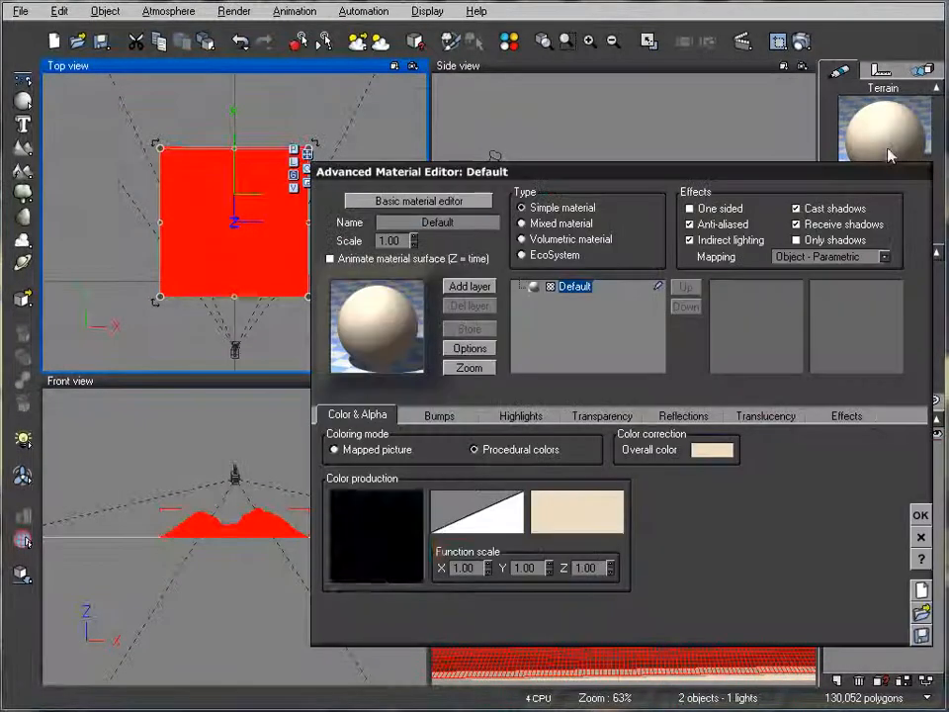
pyautogui.moveTo(730, 175); pyautogui.dragTo(640, 110)
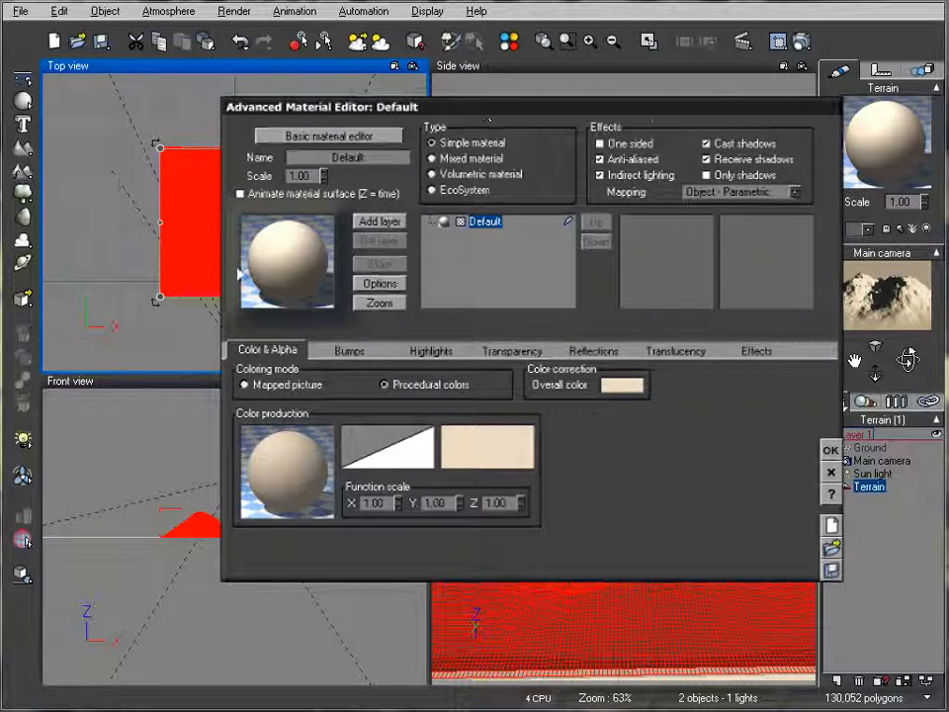
pyautogui.click(458, 160)
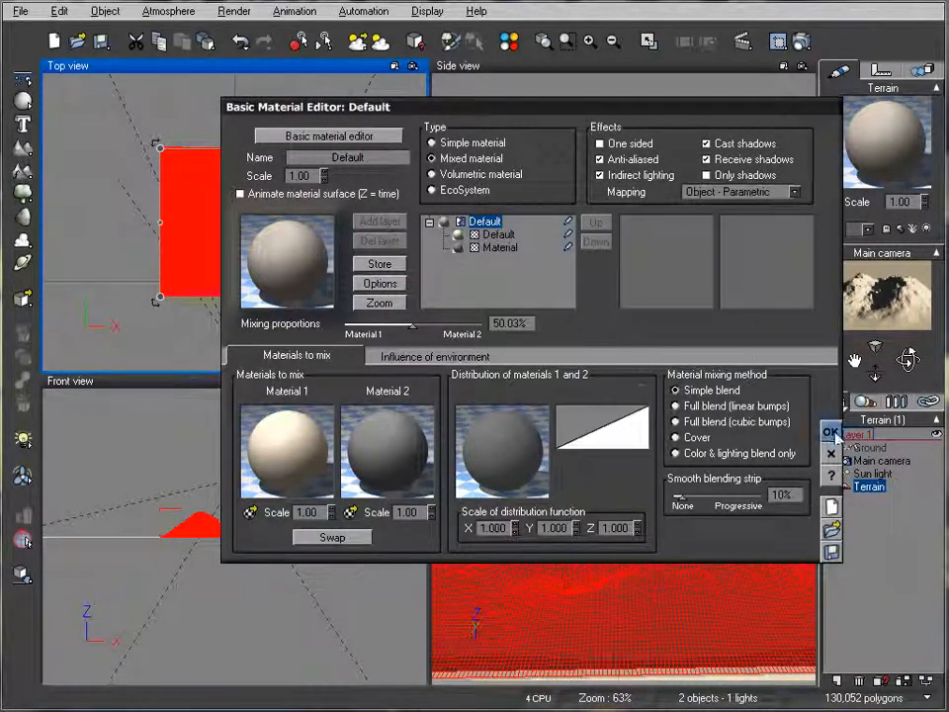
pyautogui.click(832, 432)
# - Reopen the terrain for editing and activate material painting with Material 2
pyautogui.rightClick(251, 247)
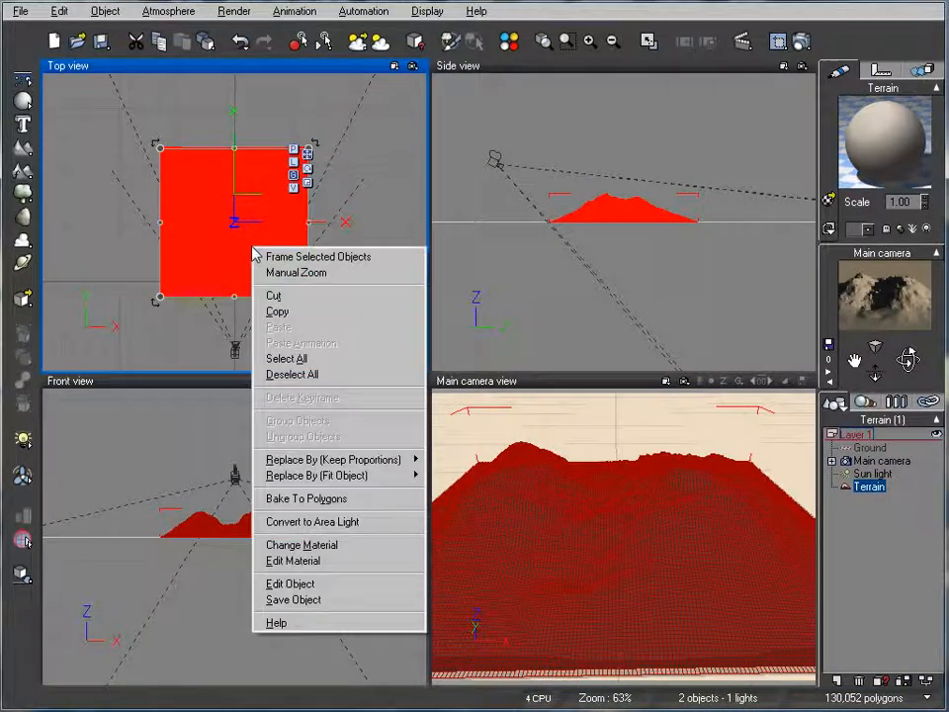
pyautogui.click(371, 584)
pyautogui.click(633, 453)
pyautogui.click(633, 453)
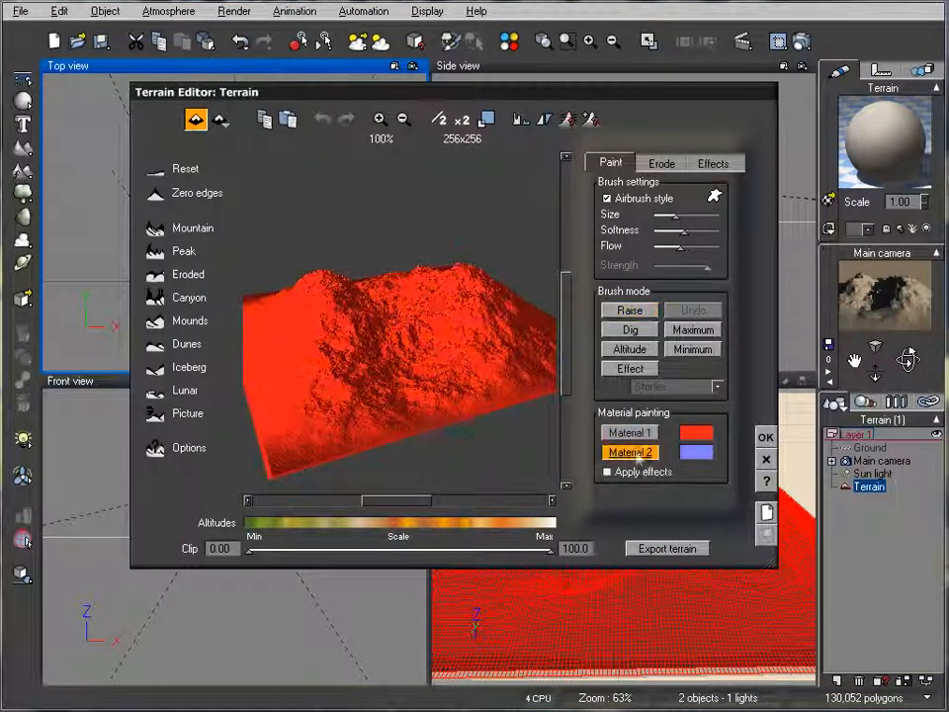
pyautogui.moveTo(481, 310)
pyautogui.mouseDown(button='right')
pyautogui.moveTo(453, 346)
pyautogui.moveTo(450, 330)
pyautogui.mouseUp(button='right')
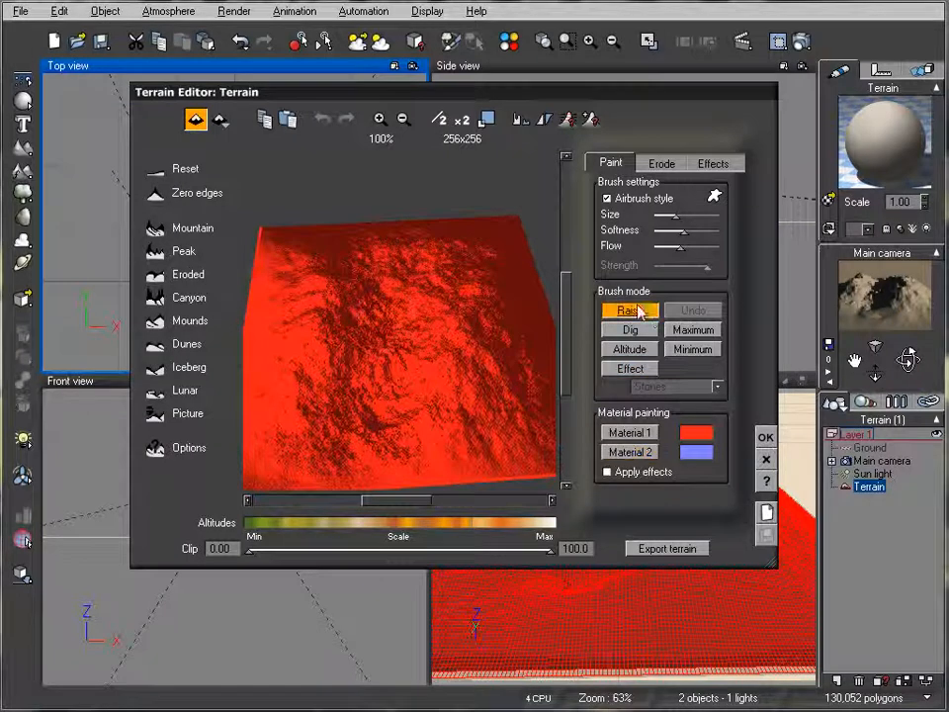
# - Sculpt several ridges and peaks running from the terrain's centre toward its edges using the Raise brush
pyautogui.click(629, 310)
pyautogui.moveTo(485, 237); pyautogui.dragTo(413, 334, button='right')
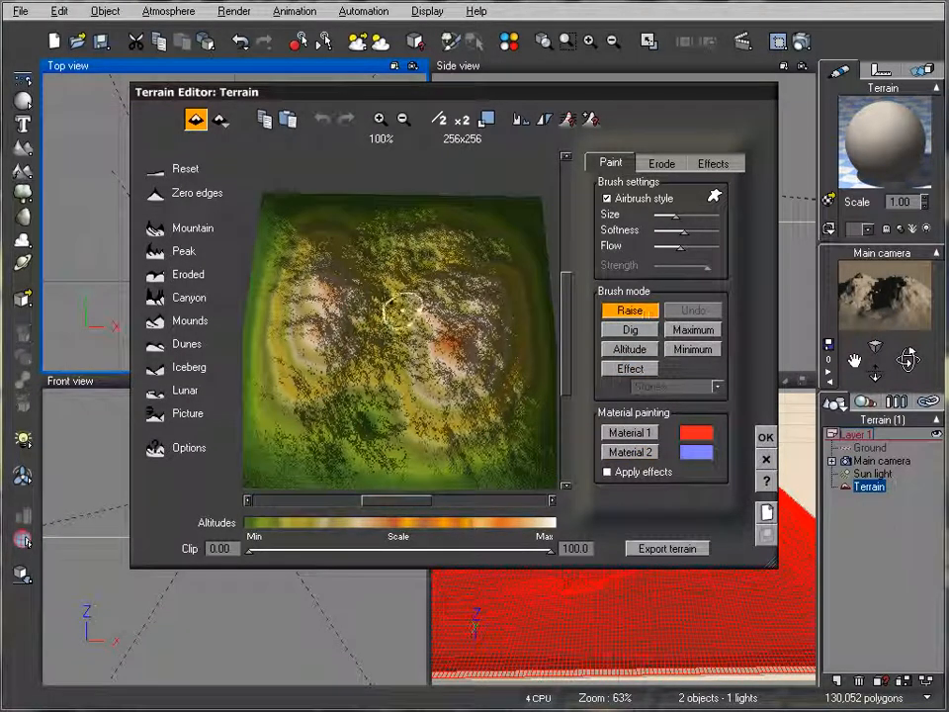
pyautogui.click(398, 325)
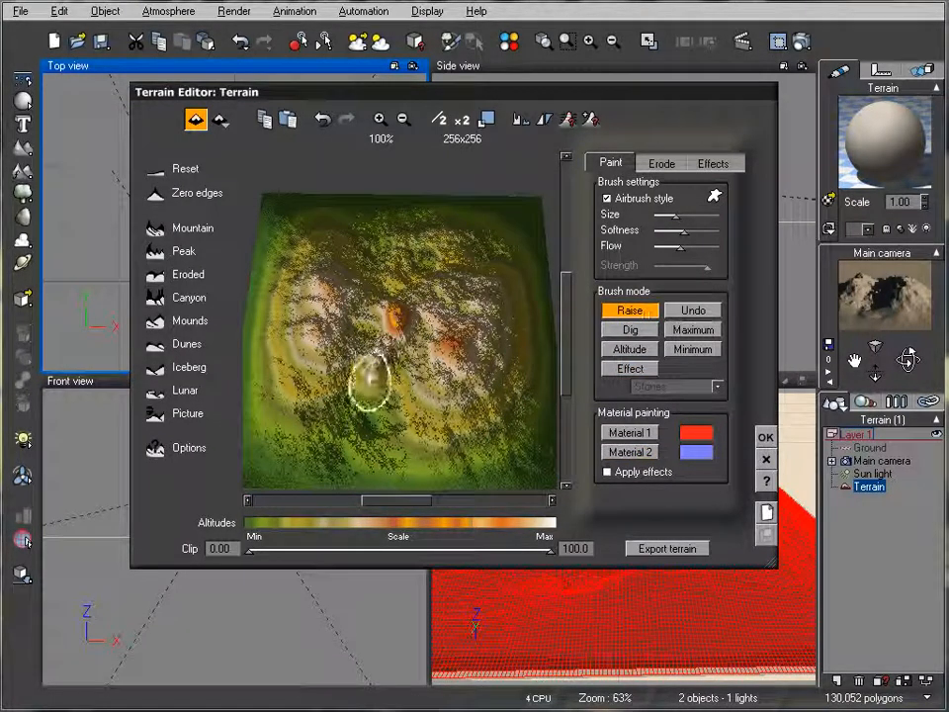
pyautogui.moveTo(323, 436); pyautogui.dragTo(368, 368)
pyautogui.moveTo(361, 299); pyautogui.dragTo(334, 260)
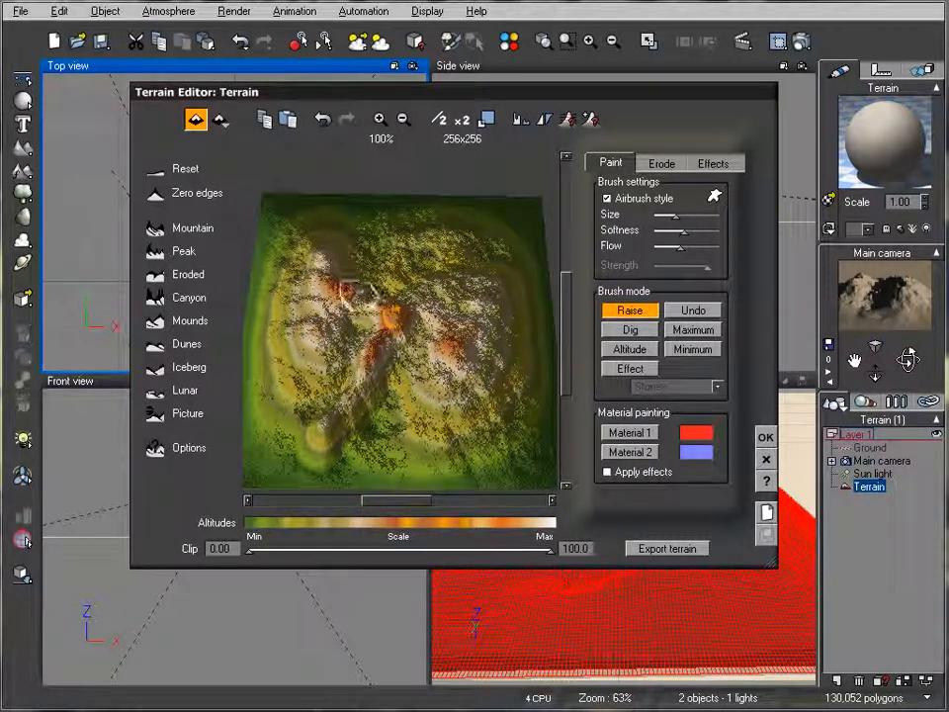
pyautogui.moveTo(402, 282)
pyautogui.mouseDown()
pyautogui.moveTo(373, 222)
pyautogui.moveTo(392, 269)
pyautogui.mouseUp()
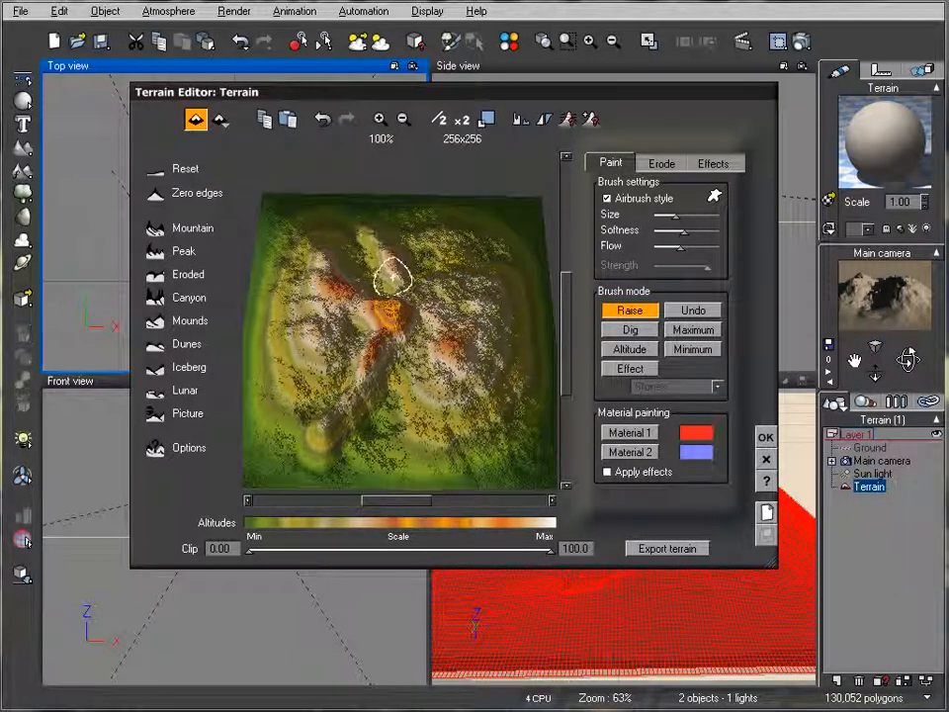
pyautogui.moveTo(485, 257)
pyautogui.mouseDown()
pyautogui.moveTo(440, 279)
pyautogui.moveTo(450, 369)
pyautogui.mouseUp()
pyautogui.moveTo(457, 435); pyautogui.dragTo(341, 351, button='right')
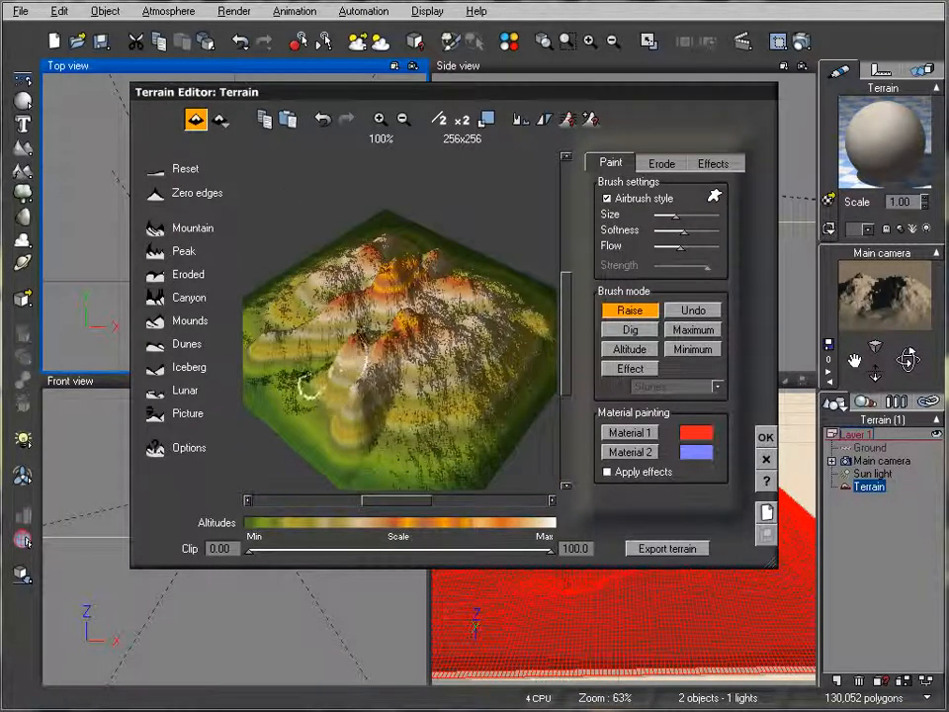
pyautogui.moveTo(307, 386); pyautogui.dragTo(400, 393, button='right')
pyautogui.moveTo(336, 392)
pyautogui.mouseDown(button='right')
pyautogui.moveTo(385, 341)
pyautogui.moveTo(361, 299)
pyautogui.mouseUp(button='right')
pyautogui.moveTo(431, 288)
pyautogui.mouseDown(button='right')
pyautogui.moveTo(425, 345)
pyautogui.moveTo(396, 331)
pyautogui.moveTo(439, 332)
pyautogui.mouseUp(button='right')
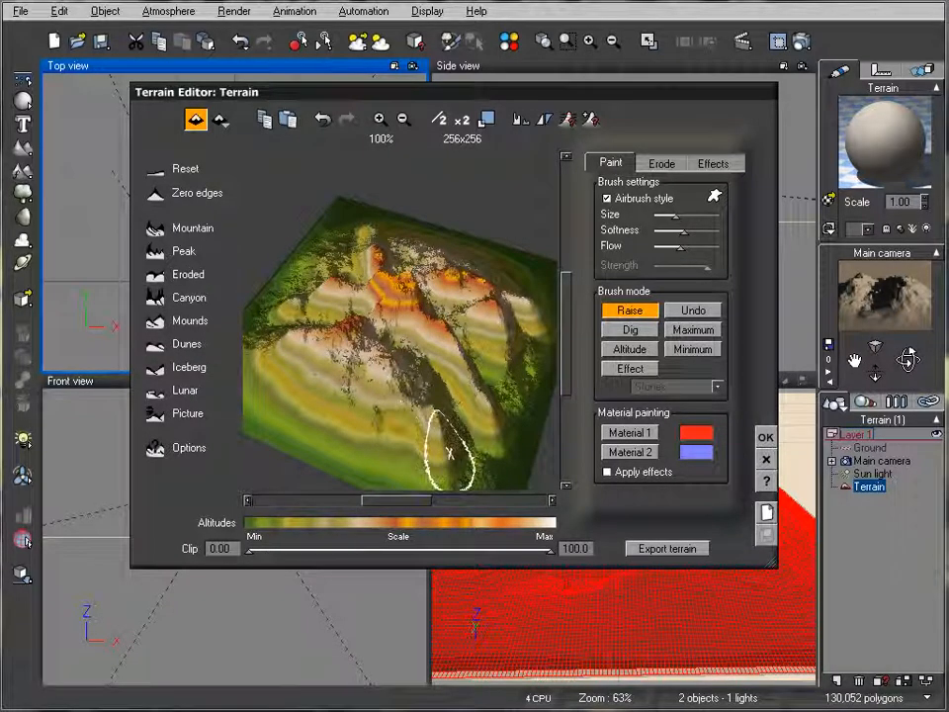
pyautogui.moveTo(447, 443)
pyautogui.mouseDown(button='right')
pyautogui.moveTo(419, 438)
pyautogui.moveTo(407, 391)
pyautogui.mouseUp(button='right')
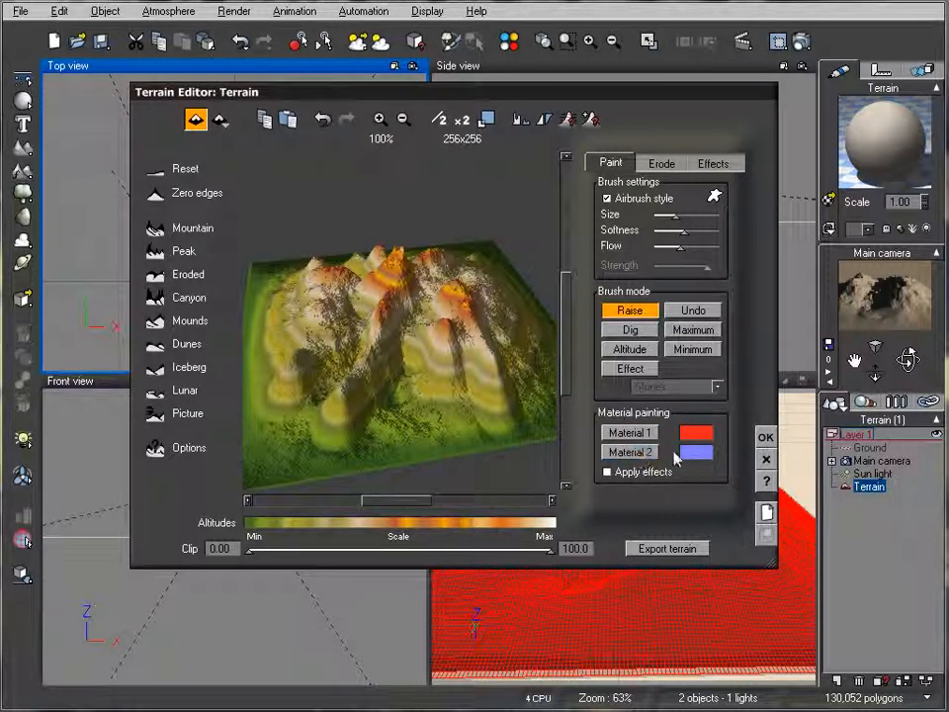
# - Paint Material 2 in broad airbrush strokes along the terrain's valleys and the slopes between the ridges
pyautogui.click(625, 452)
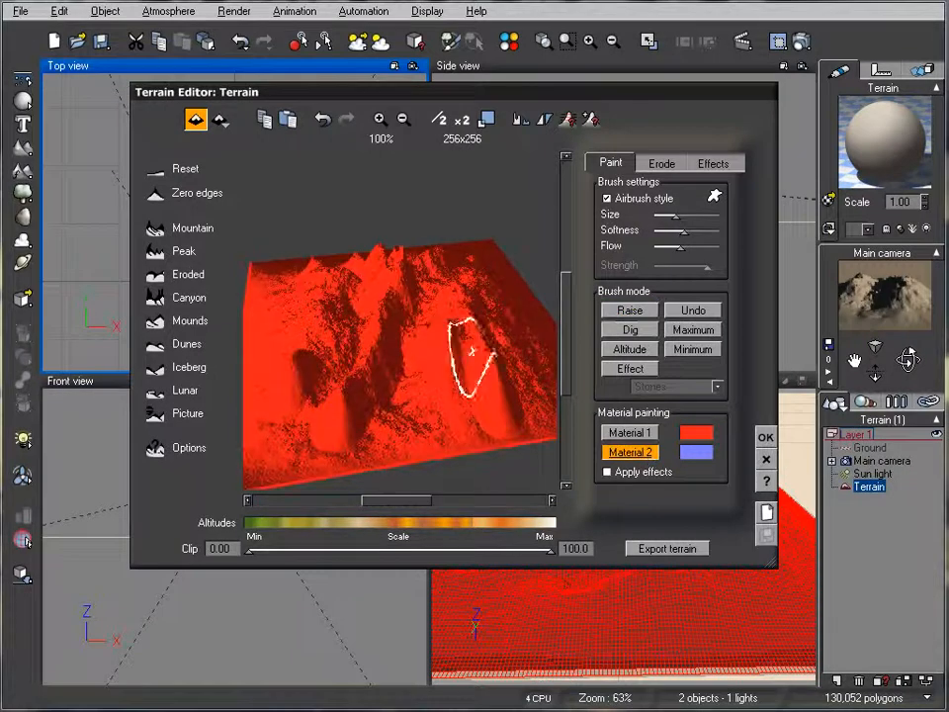
pyautogui.click(630, 329)
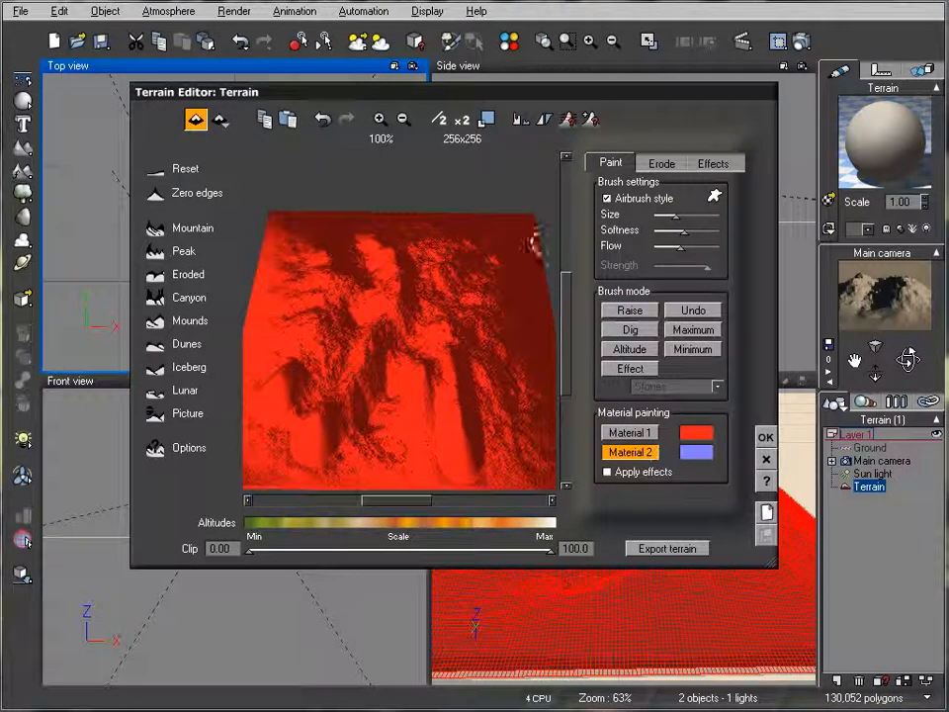
pyautogui.moveTo(441, 388); pyautogui.dragTo(451, 388, button='right')
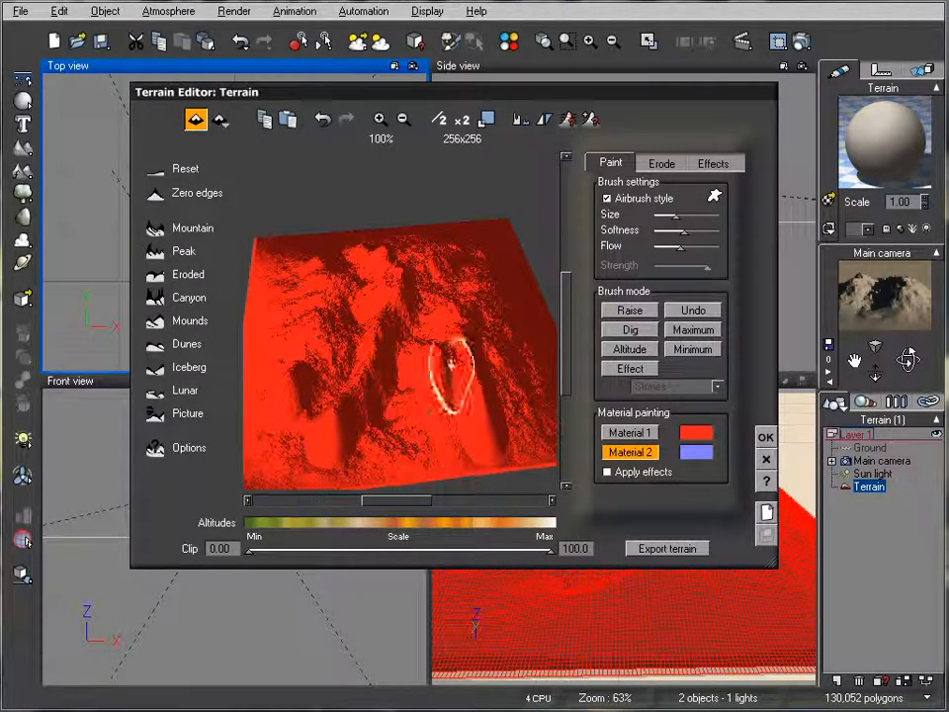
pyautogui.moveTo(392, 452); pyautogui.dragTo(391, 456)
pyautogui.moveTo(403, 386)
pyautogui.mouseDown()
pyautogui.moveTo(356, 445)
pyautogui.moveTo(457, 458)
pyautogui.mouseUp()
pyautogui.moveTo(447, 376)
pyautogui.mouseDown(button='right')
pyautogui.moveTo(410, 450)
pyautogui.moveTo(344, 445)
pyautogui.moveTo(366, 436)
pyautogui.mouseUp(button='right')
pyautogui.moveTo(387, 339); pyautogui.dragTo(352, 443)
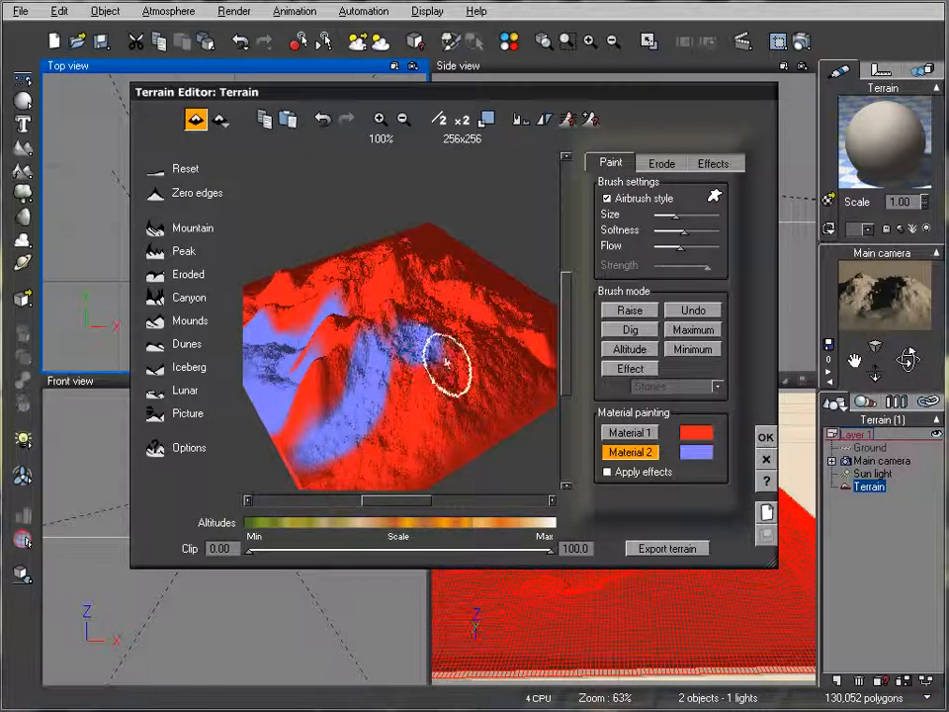
pyautogui.moveTo(450, 360); pyautogui.dragTo(462, 377)
pyautogui.moveTo(397, 451)
pyautogui.mouseDown(button='right')
pyautogui.moveTo(413, 398)
pyautogui.moveTo(383, 402)
pyautogui.mouseUp(button='right')
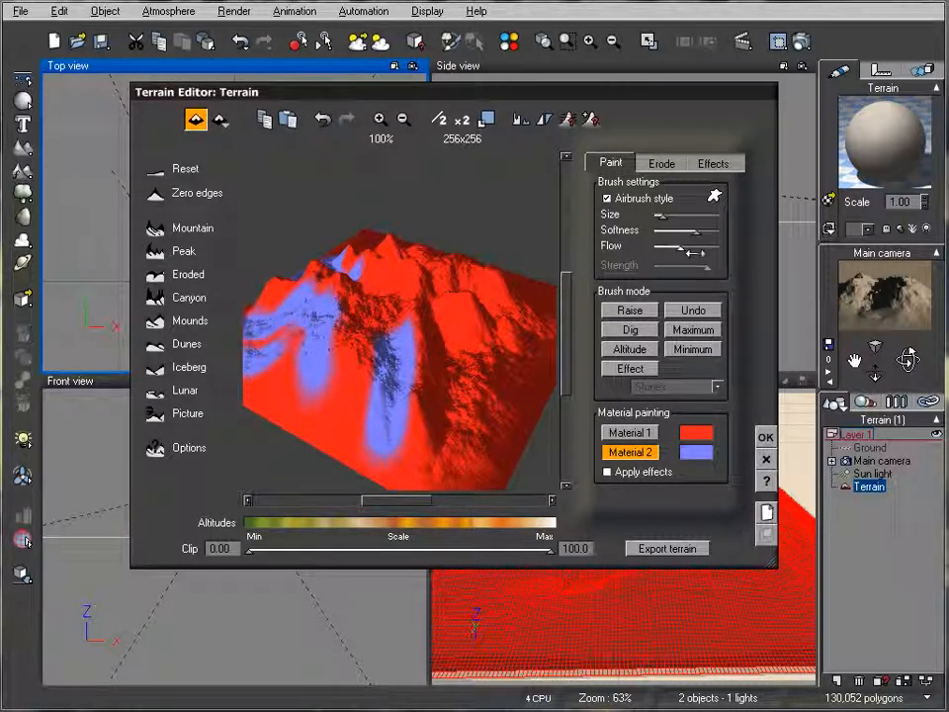
# - Paint narrower Material 2 streaks down the gullies around the mountain with a smaller brush and increased softness and flow
pyautogui.moveTo(694, 250); pyautogui.dragTo(705, 249)
pyautogui.moveTo(461, 331); pyautogui.dragTo(455, 413, button='right')
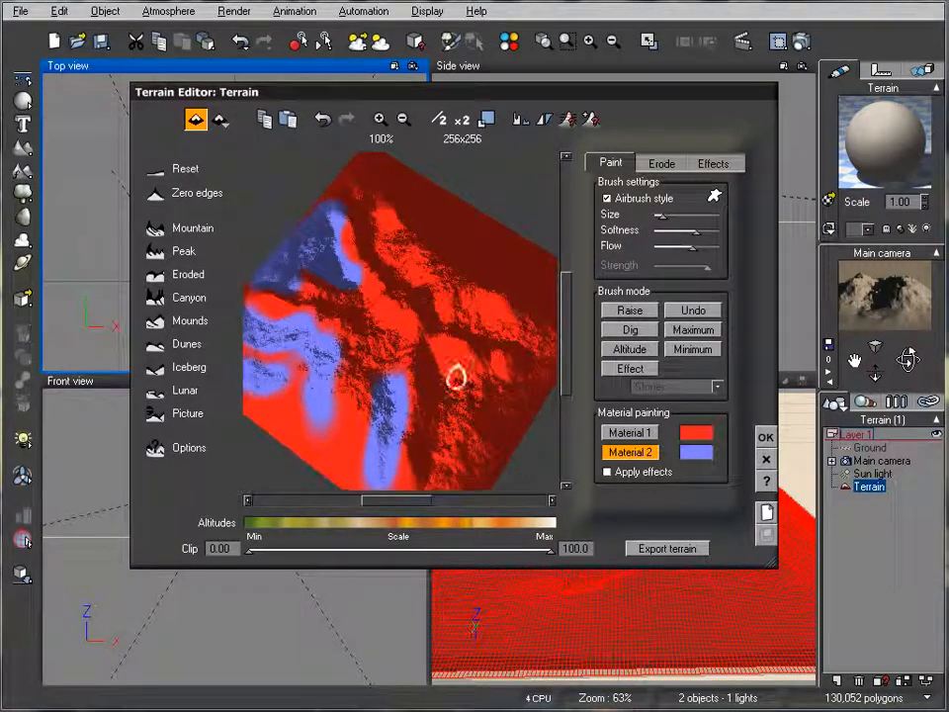
pyautogui.moveTo(435, 367)
pyautogui.mouseDown(button='right')
pyautogui.moveTo(422, 394)
pyautogui.moveTo(407, 339)
pyautogui.moveTo(423, 368)
pyautogui.moveTo(421, 336)
pyautogui.mouseUp(button='right')
pyautogui.moveTo(371, 352)
pyautogui.mouseDown()
pyautogui.moveTo(295, 384)
pyautogui.moveTo(355, 367)
pyautogui.mouseUp()
pyautogui.moveTo(396, 423)
pyautogui.mouseDown(button='right')
pyautogui.moveTo(360, 399)
pyautogui.moveTo(339, 417)
pyautogui.moveTo(358, 349)
pyautogui.mouseUp(button='right')
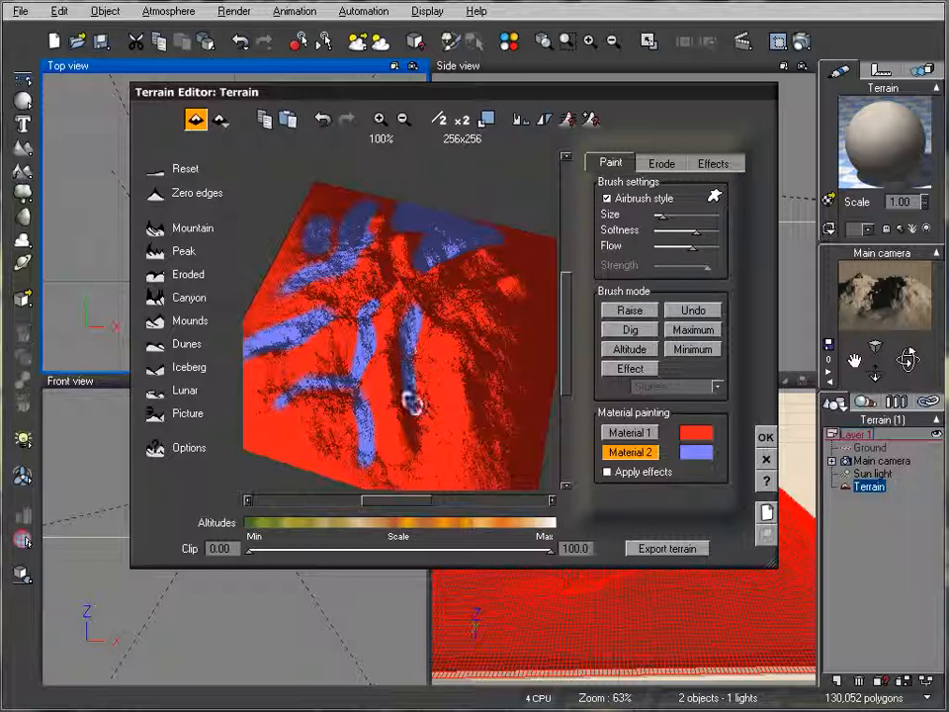
pyautogui.moveTo(412, 457)
pyautogui.mouseDown(button='right')
pyautogui.moveTo(371, 449)
pyautogui.moveTo(392, 440)
pyautogui.moveTo(368, 386)
pyautogui.moveTo(360, 388)
pyautogui.moveTo(368, 417)
pyautogui.moveTo(379, 348)
pyautogui.mouseUp(button='right')
pyautogui.moveTo(441, 358)
pyautogui.mouseDown(button='right')
pyautogui.moveTo(414, 354)
pyautogui.moveTo(427, 342)
pyautogui.moveTo(400, 311)
pyautogui.moveTo(491, 377)
pyautogui.moveTo(398, 278)
pyautogui.mouseUp(button='right')
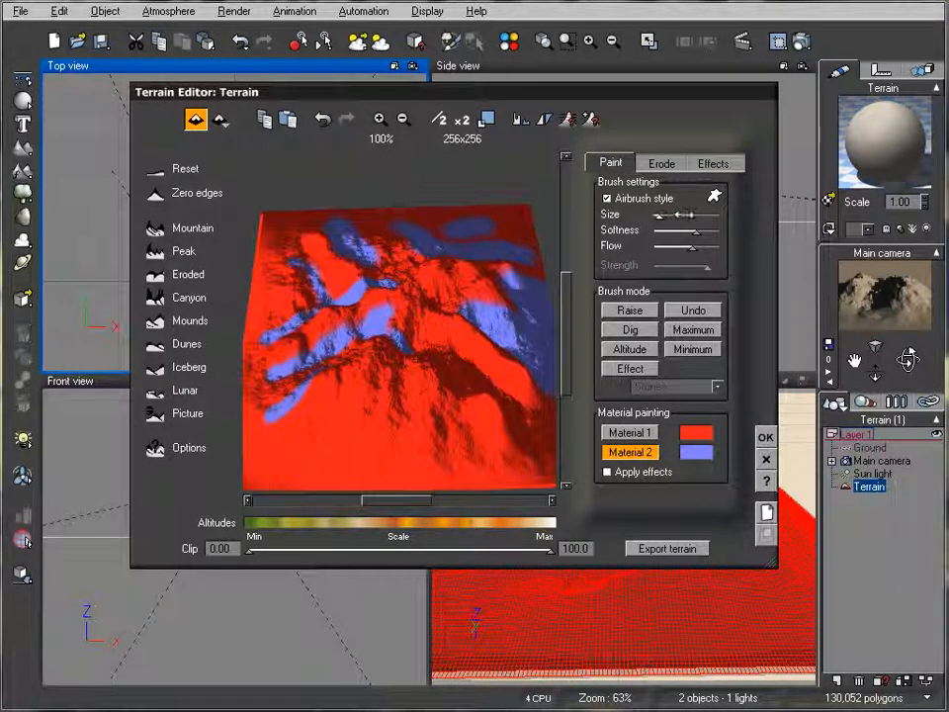
# - Reduce the brush size further, raise its softness and flow, and paint thin branching Material 2 lines along the ridges and slopes
pyautogui.moveTo(693, 249); pyautogui.dragTo(705, 251)
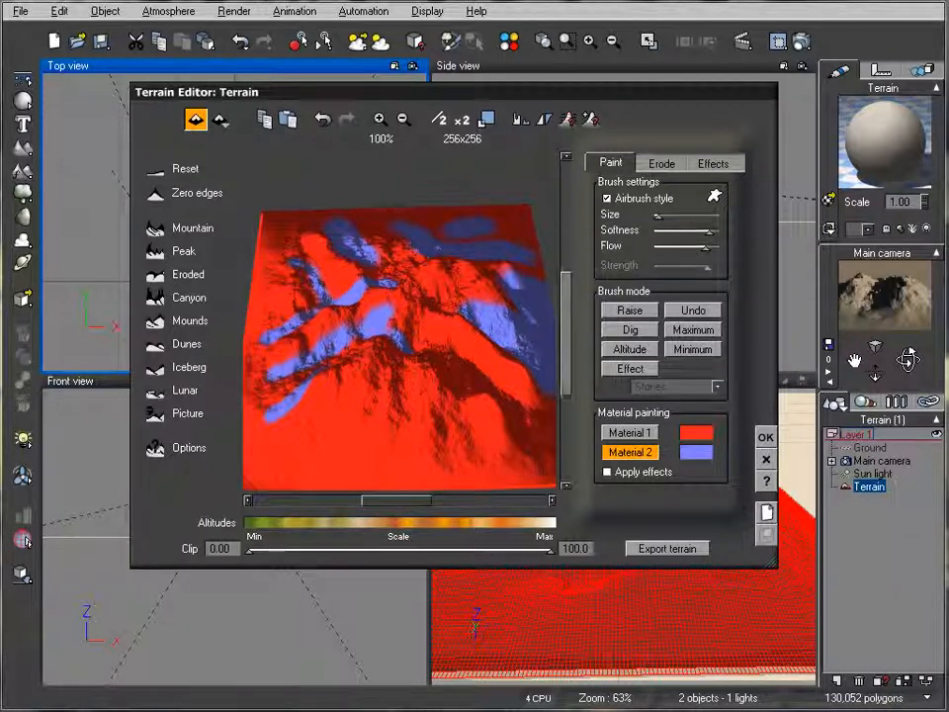
pyautogui.moveTo(455, 435); pyautogui.dragTo(448, 420)
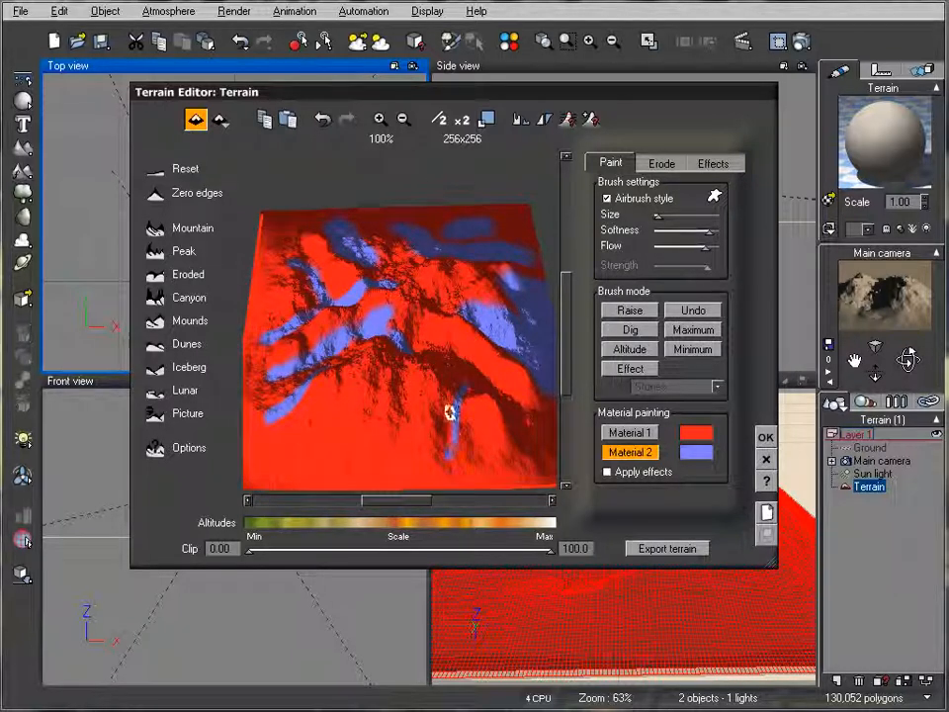
pyautogui.moveTo(408, 373); pyautogui.dragTo(406, 399, button='right')
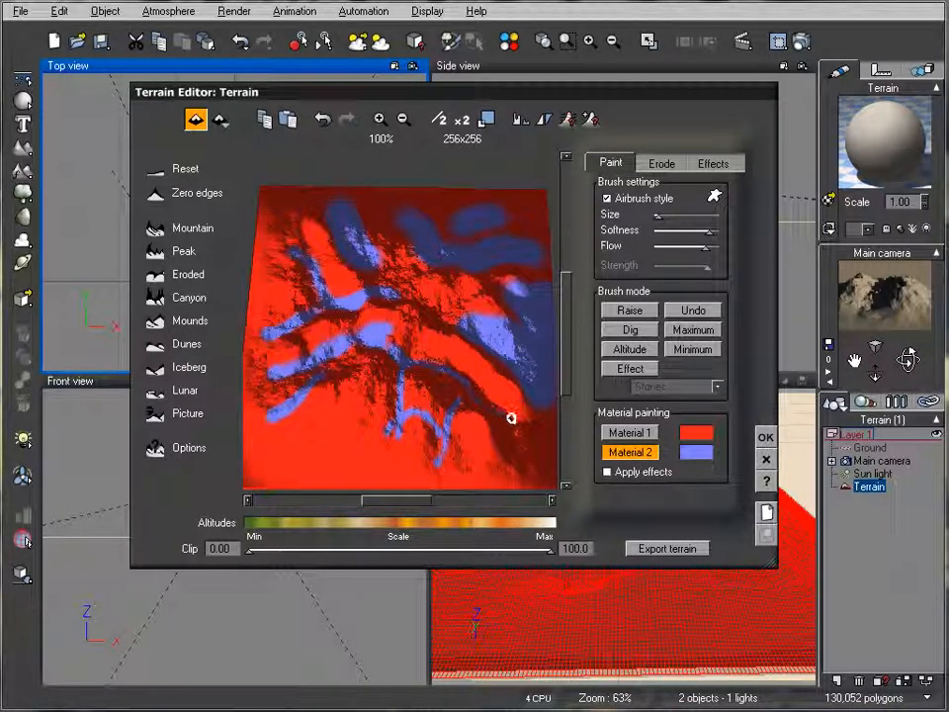
pyautogui.moveTo(458, 396)
pyautogui.mouseDown(button='right')
pyautogui.moveTo(420, 392)
pyautogui.moveTo(363, 344)
pyautogui.mouseUp(button='right')
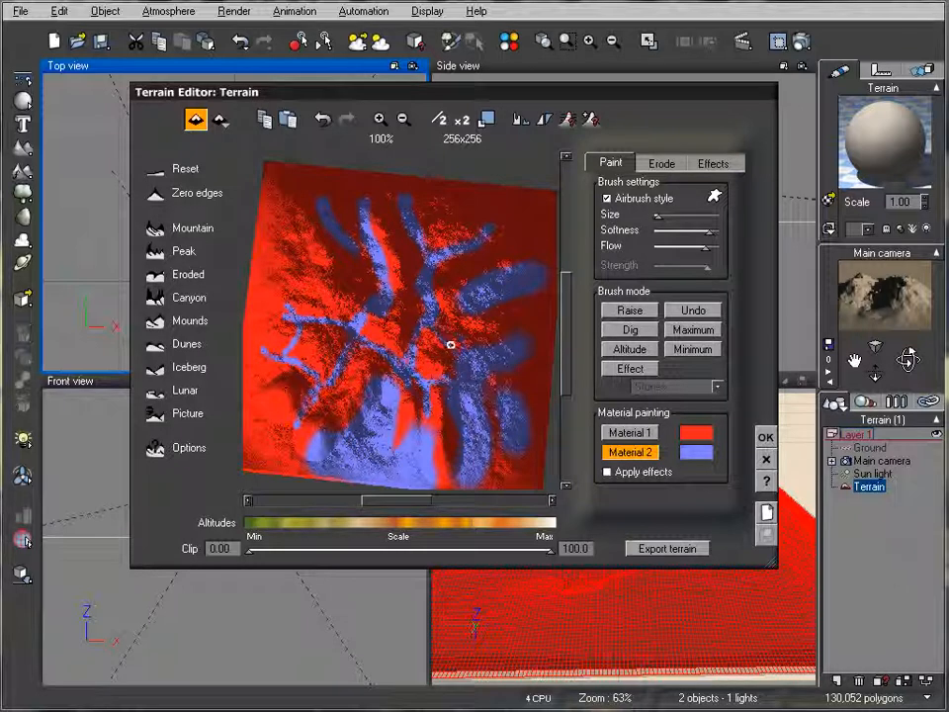
# - Paint one more short, thin Material 2 line down the terrain's lower slope and accept the terrain edits
pyautogui.moveTo(386, 356)
pyautogui.mouseDown(button='right')
pyautogui.moveTo(407, 351)
pyautogui.moveTo(384, 365)
pyautogui.moveTo(424, 375)
pyautogui.mouseUp(button='right')
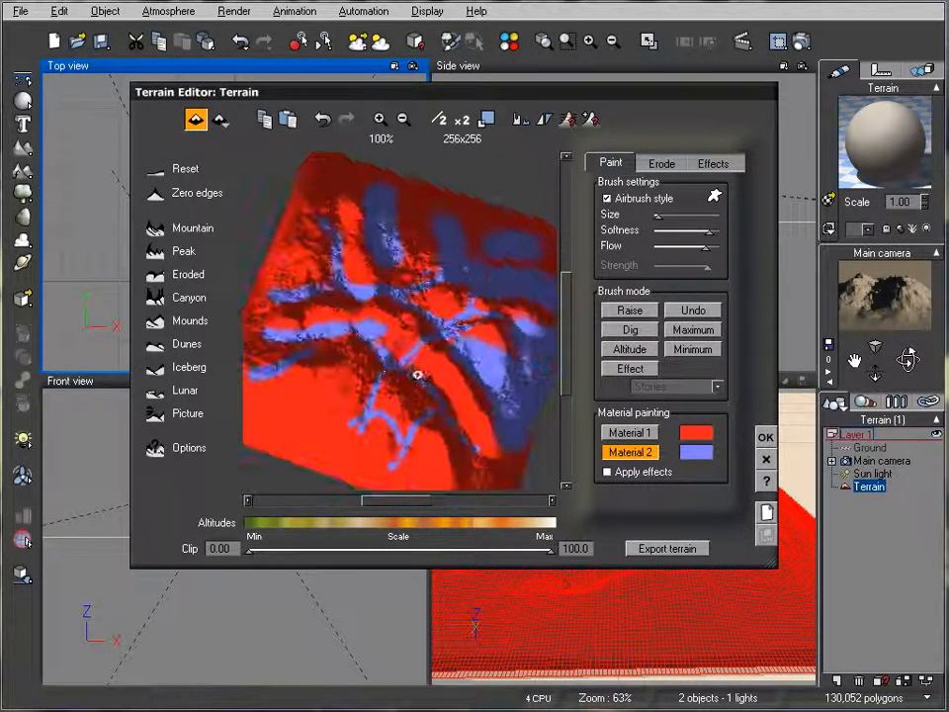
pyautogui.moveTo(340, 362); pyautogui.dragTo(332, 401)
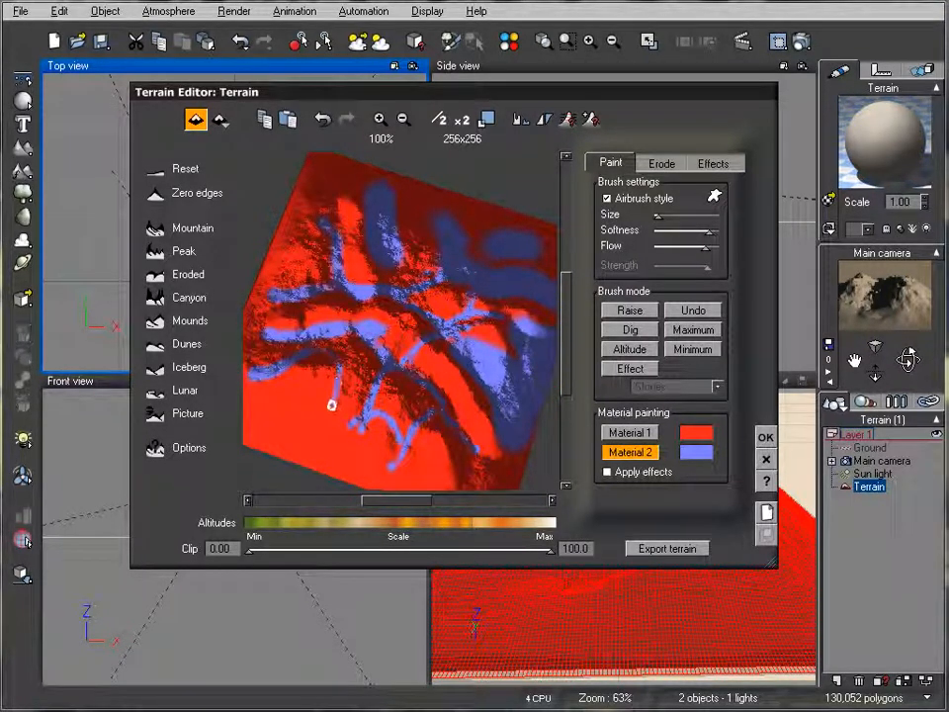
pyautogui.moveTo(345, 340)
pyautogui.mouseDown(button='right')
pyautogui.moveTo(391, 329)
pyautogui.moveTo(387, 297)
pyautogui.moveTo(352, 295)
pyautogui.moveTo(314, 312)
pyautogui.moveTo(356, 334)
pyautogui.moveTo(368, 408)
pyautogui.moveTo(377, 365)
pyautogui.mouseUp(button='right')
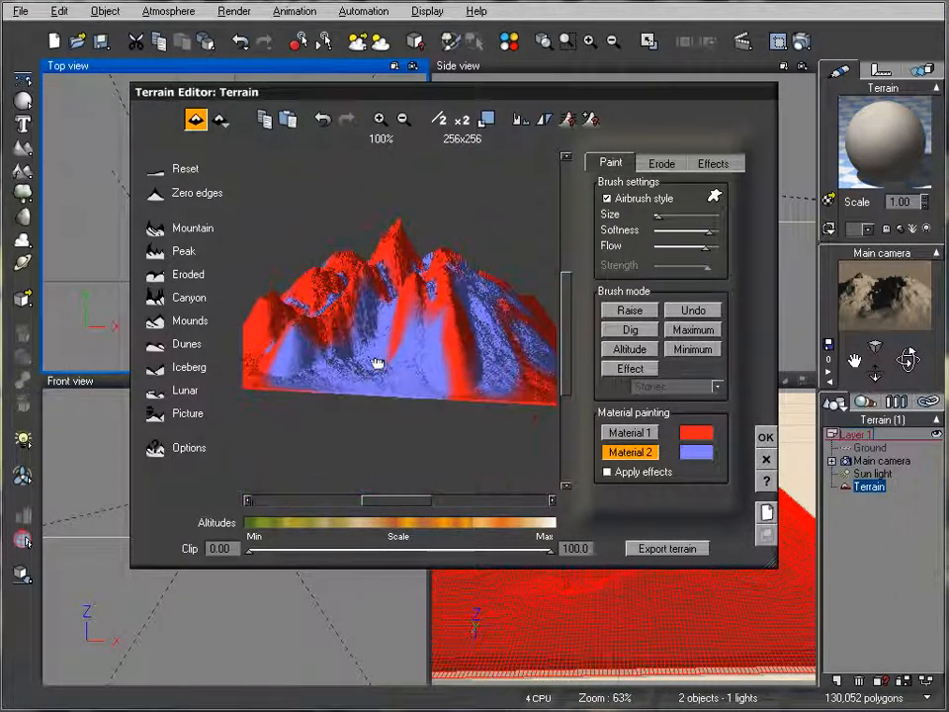
pyautogui.click(768, 439)
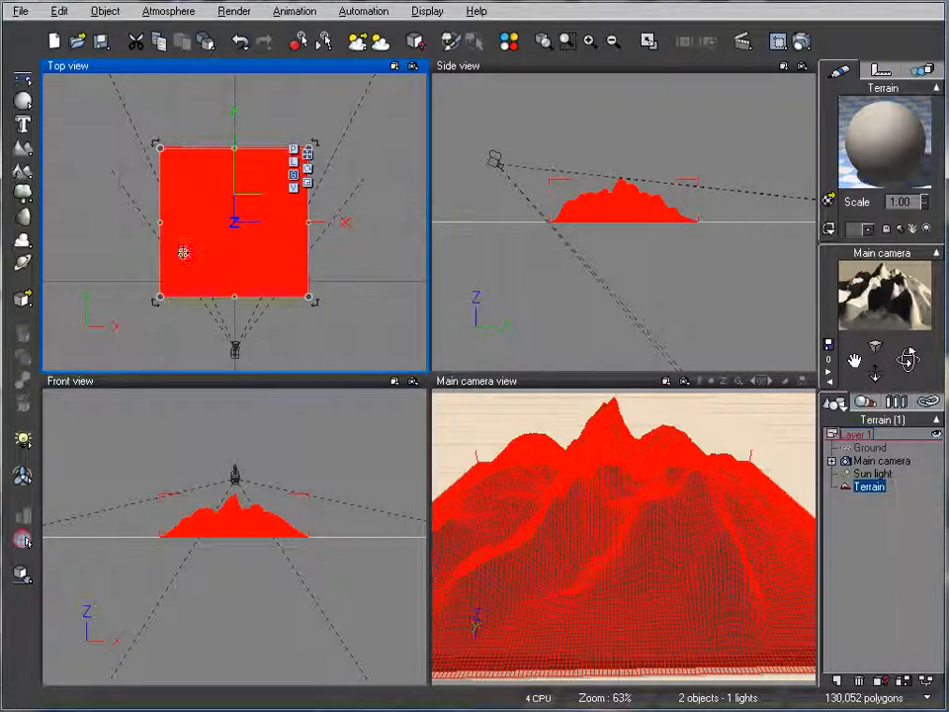
# - Examine the painted texture map that drives the terrain material's distribution in the Function Editor, then leave without keeping changes
pyautogui.doubleClick(885, 154)
pyautogui.moveTo(660, 111); pyautogui.dragTo(591, 110)
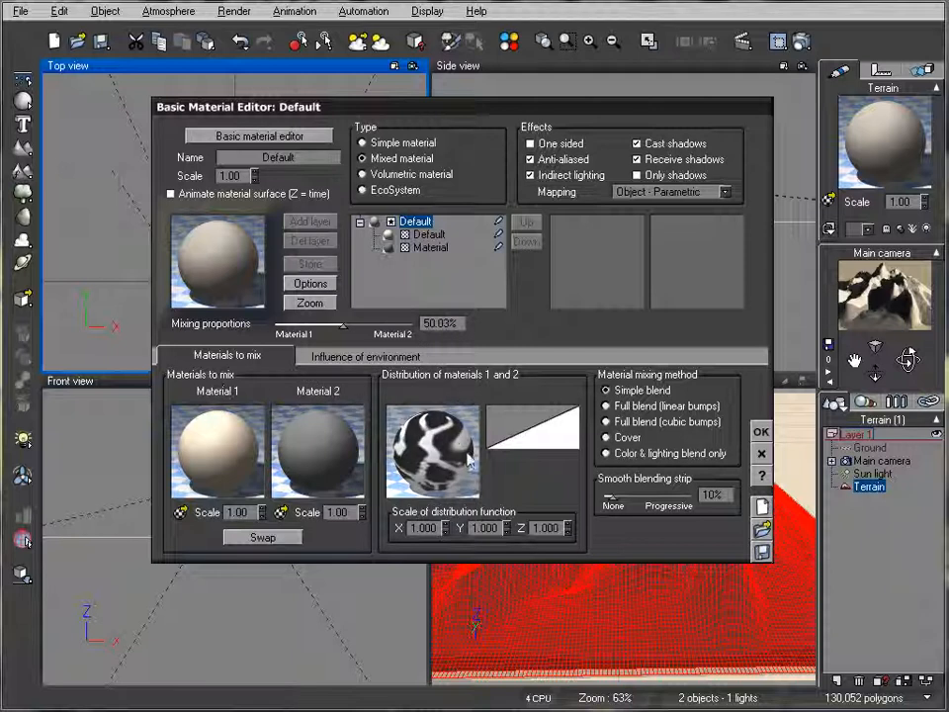
pyautogui.rightClick(430, 452)
pyautogui.click(475, 458)
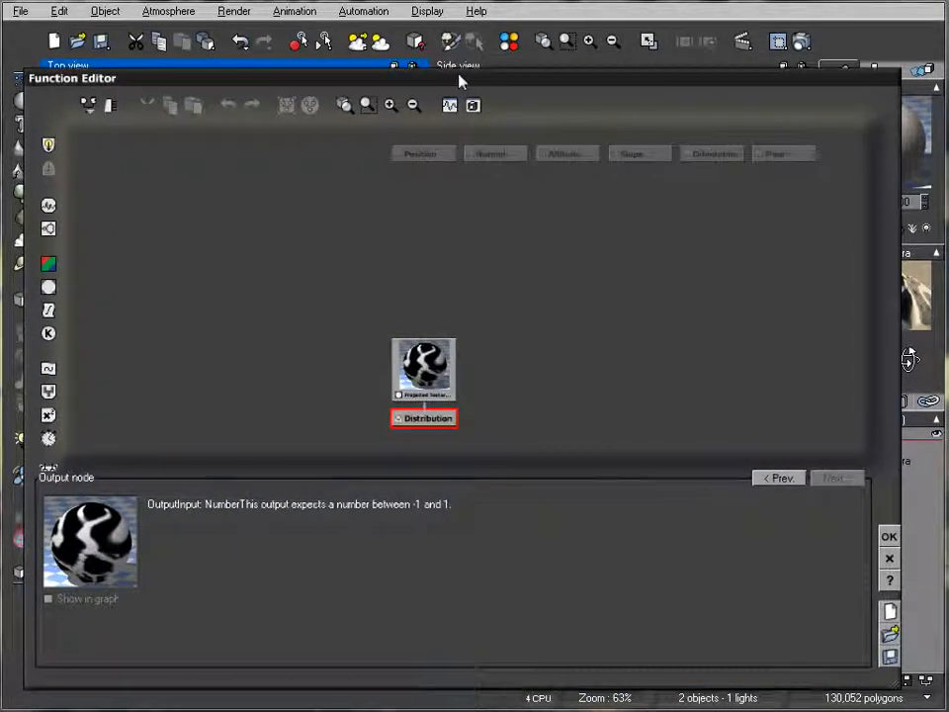
pyautogui.moveTo(449, 385); pyautogui.dragTo(425, 290)
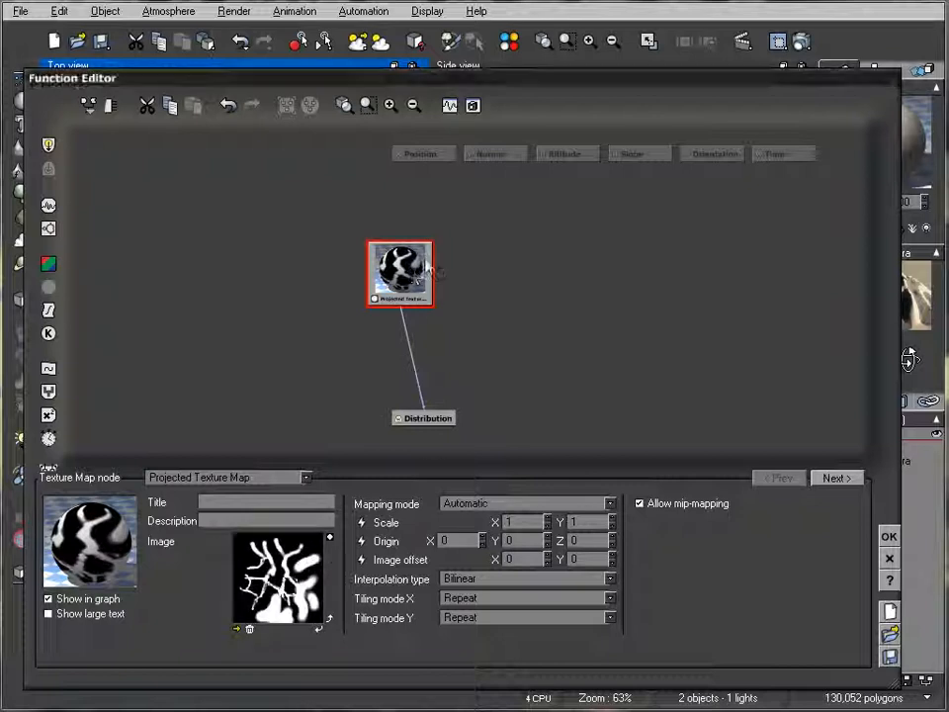
pyautogui.moveTo(418, 287); pyautogui.dragTo(490, 286)
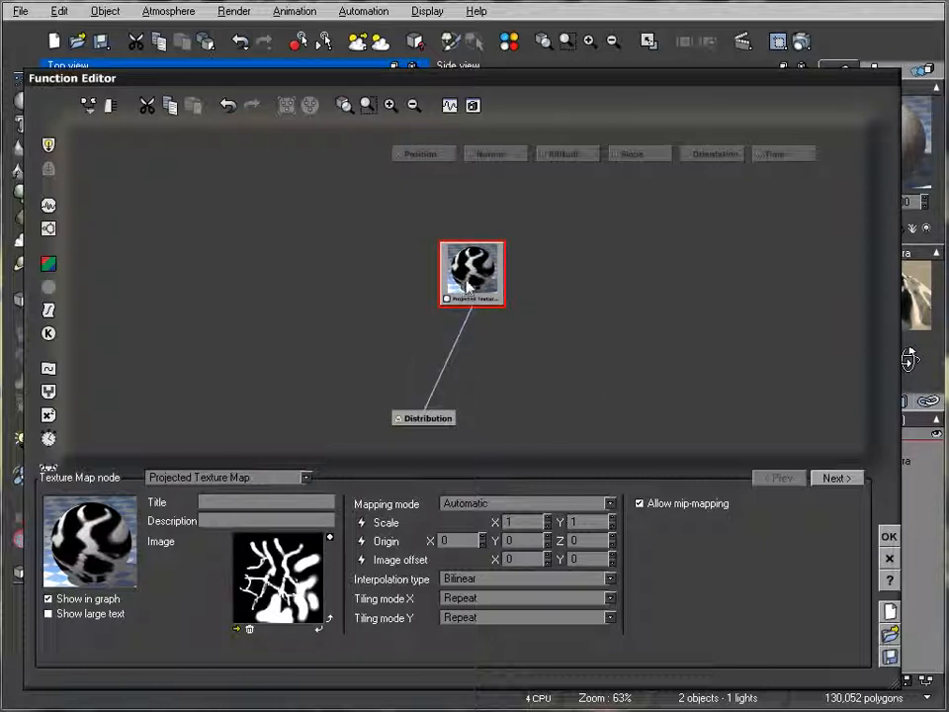
pyautogui.click(889, 561)
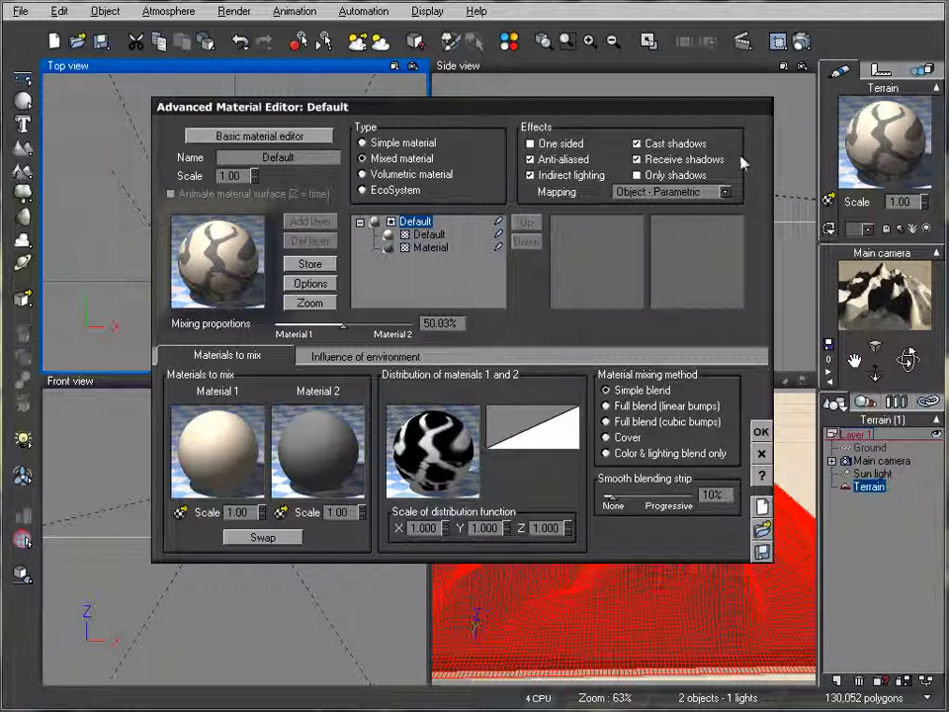
# - Turn on the highlight colours for the terrain's two mixed sub-materials and accept the material
pyautogui.click(501, 238)
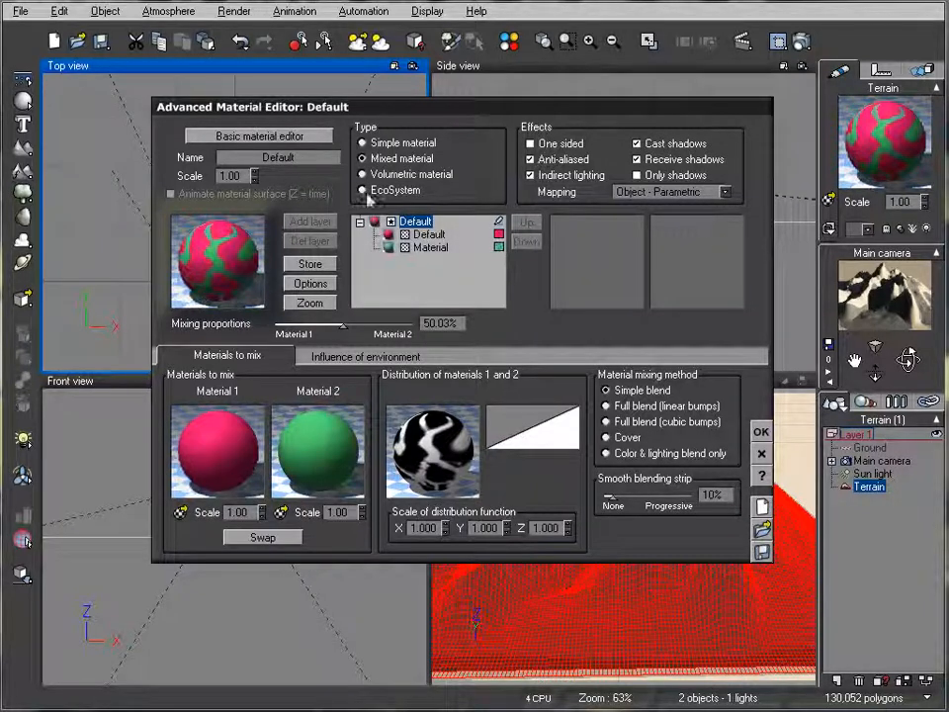
pyautogui.click(762, 431)
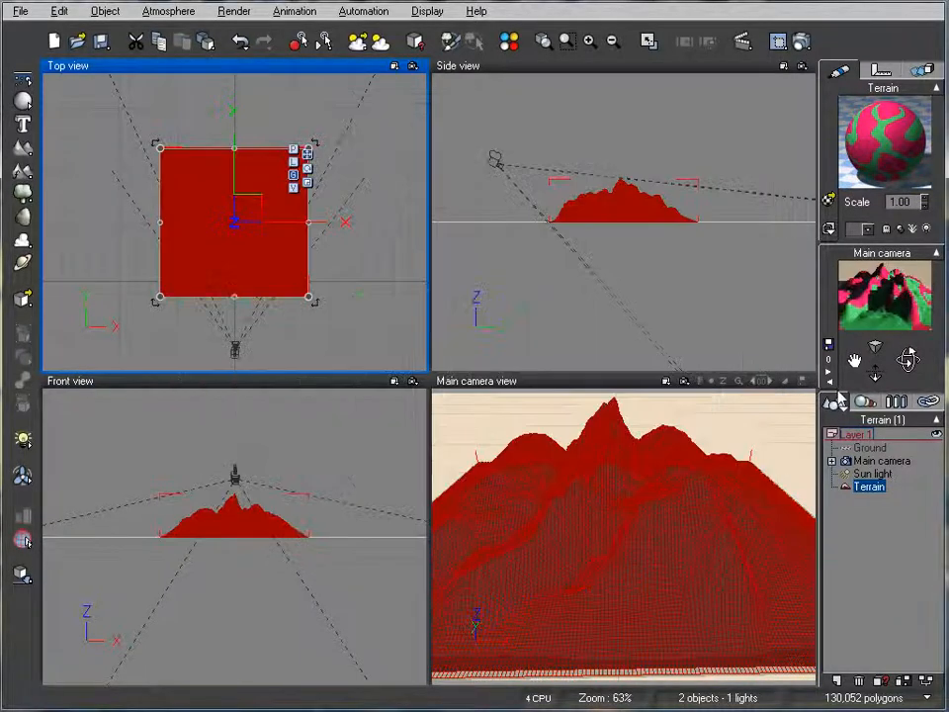
# - Move the main camera up to a height of about 21.2 m so it overlooks the terrain
pyautogui.click(716, 346)
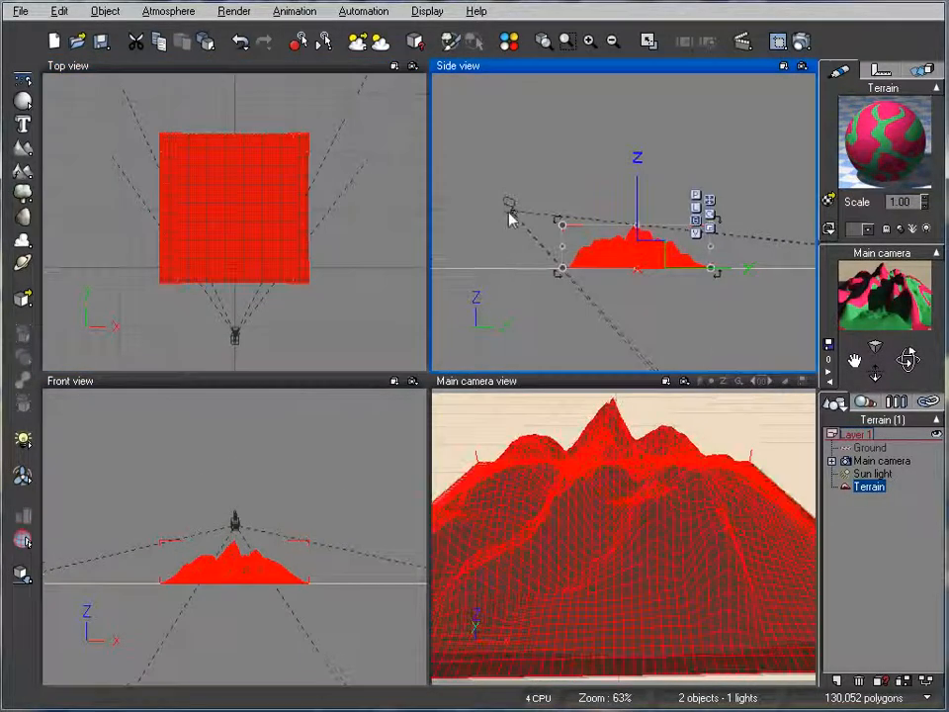
pyautogui.click(513, 202)
pyautogui.moveTo(514, 201); pyautogui.dragTo(492, 150)
pyautogui.moveTo(544, 183); pyautogui.dragTo(537, 195)
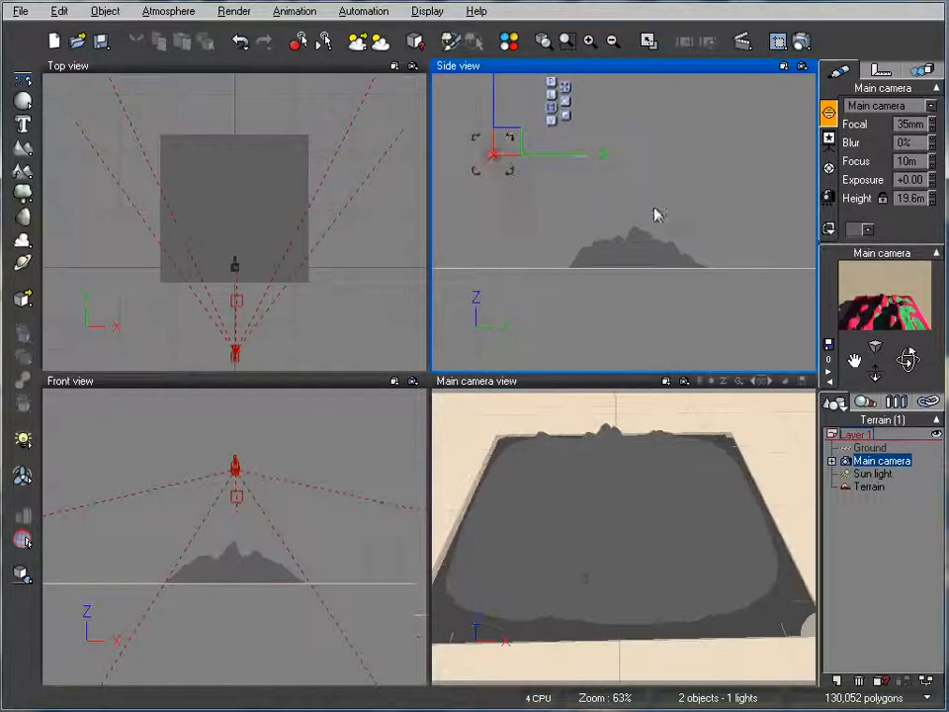
pyautogui.moveTo(692, 237); pyautogui.dragTo(609, 269, button='right')
pyautogui.moveTo(503, 191); pyautogui.dragTo(642, 214, button='right')
pyautogui.moveTo(560, 196); pyautogui.dragTo(621, 185)
# - Rotate the main camera to look down on the terrain at a slight diagonal, framing the whole surface
pyautogui.moveTo(903, 354); pyautogui.dragTo(908, 359)
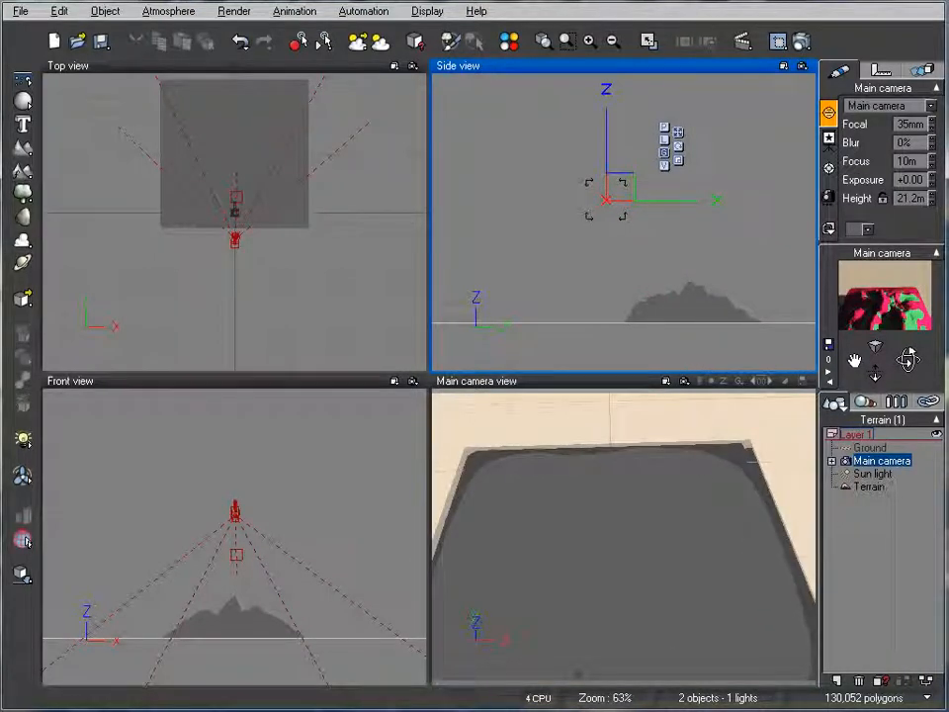
pyautogui.click(386, 248)
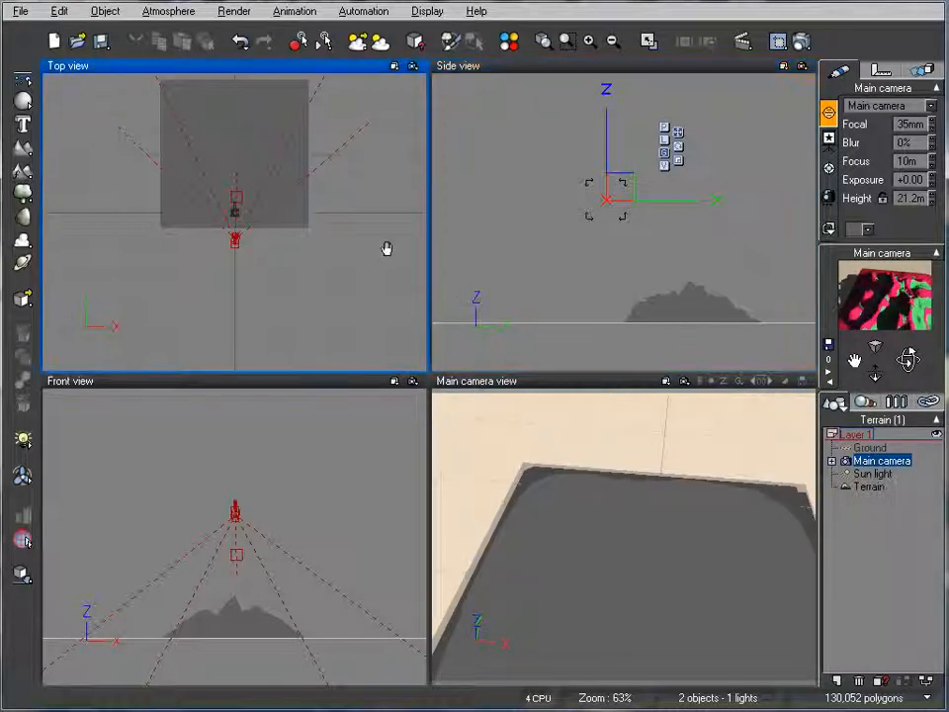
pyautogui.moveTo(636, 117); pyautogui.dragTo(659, 84, button='right')
pyautogui.moveTo(767, 162); pyautogui.dragTo(652, 143, button='right')
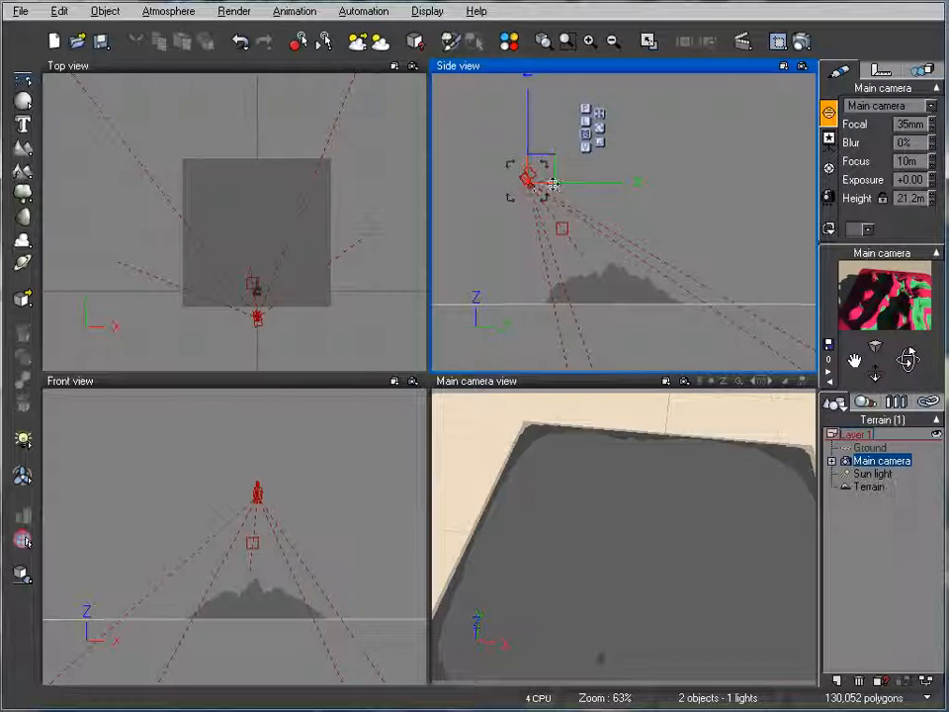
pyautogui.moveTo(557, 146); pyautogui.dragTo(566, 150)
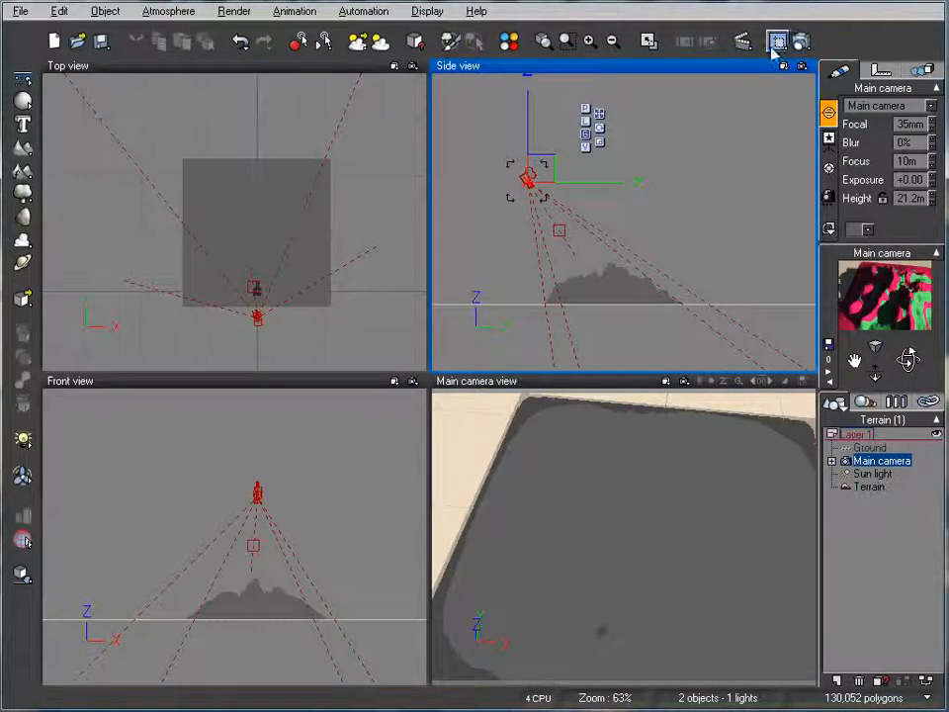
# - Set the render destination to screen, render the terrain from the main camera, and close the post-render options and the image
pyautogui.click(804, 41)
pyautogui.click(175, 356)
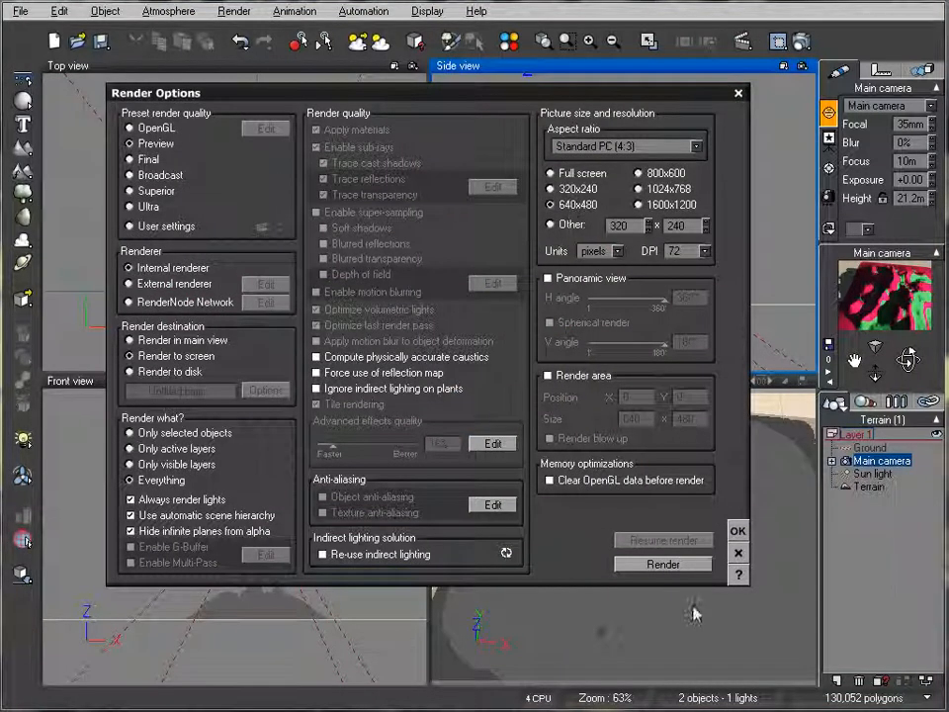
pyautogui.click(737, 531)
pyautogui.click(802, 52)
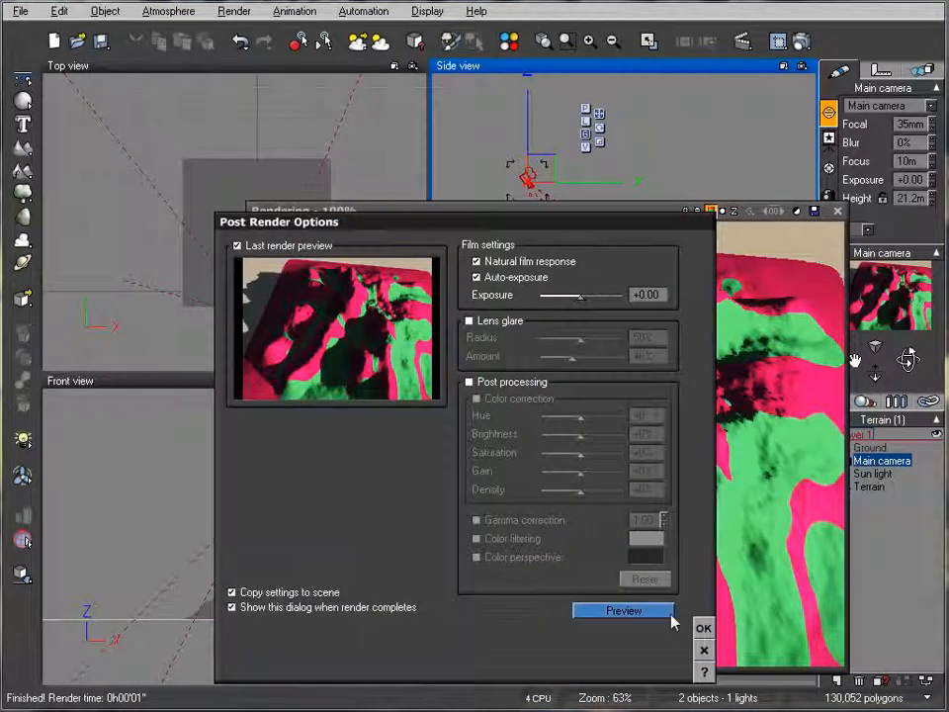
pyautogui.click(704, 650)
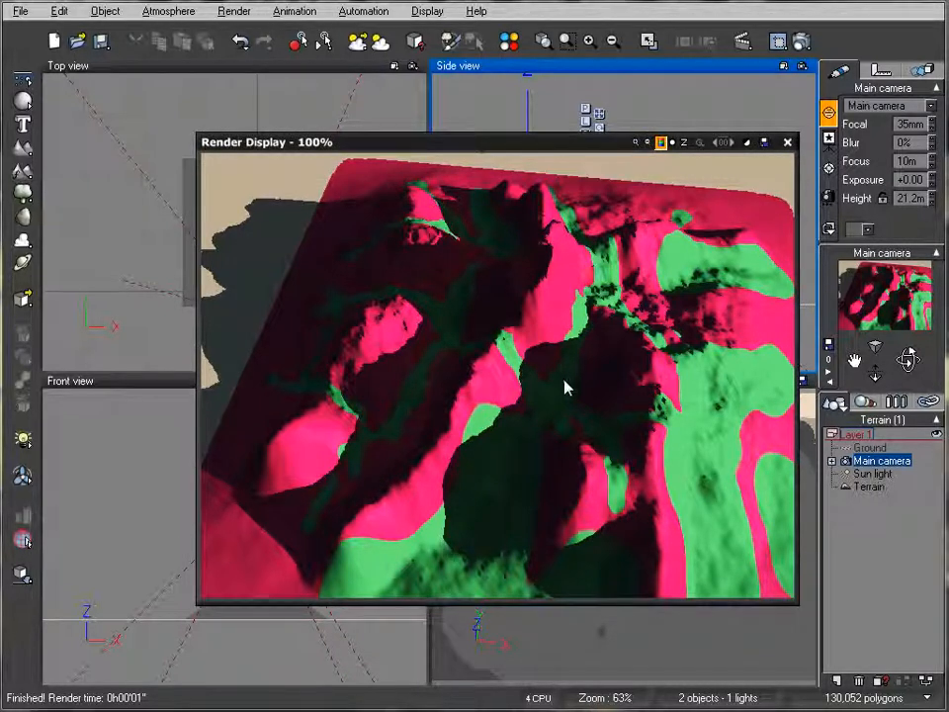
pyautogui.click(787, 141)
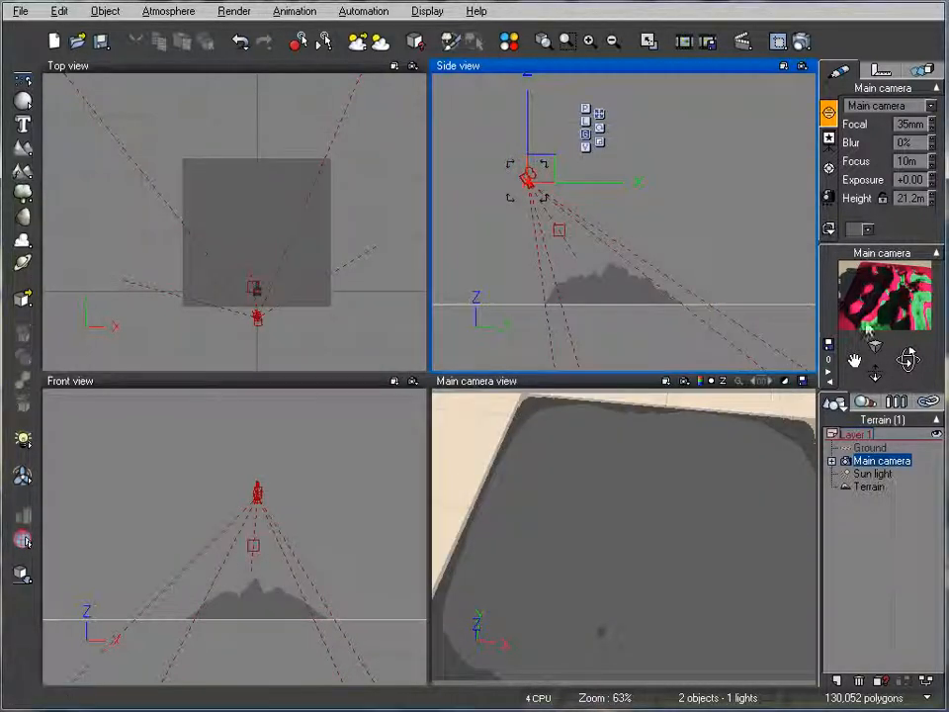
# - In the terrain's material, set the smooth blending strip to 23% and turn off both sub-materials' highlight colours
pyautogui.click(867, 488)
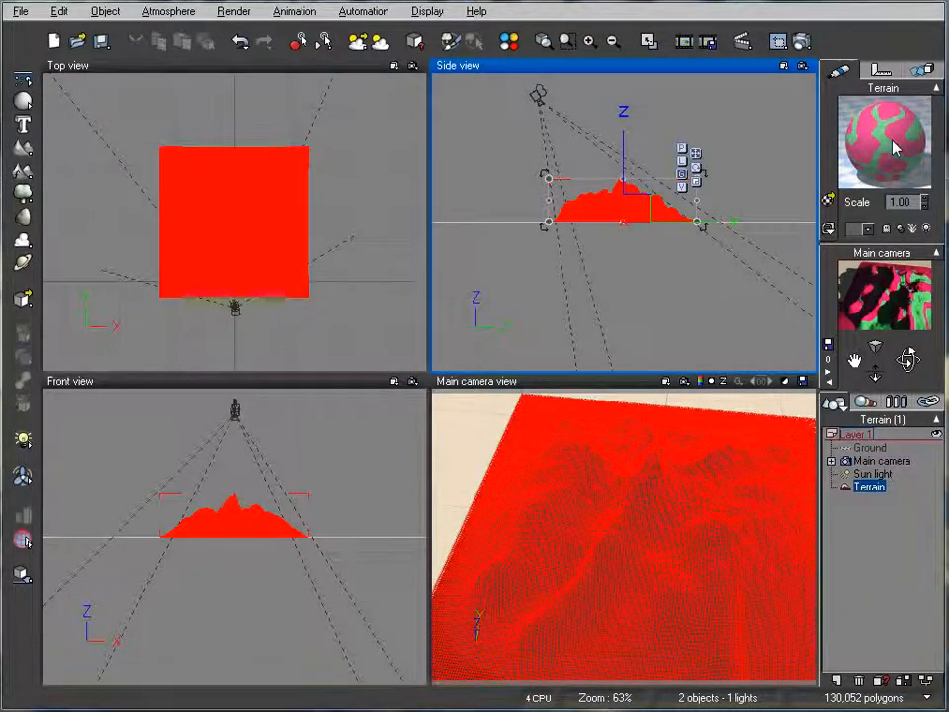
pyautogui.doubleClick(892, 142)
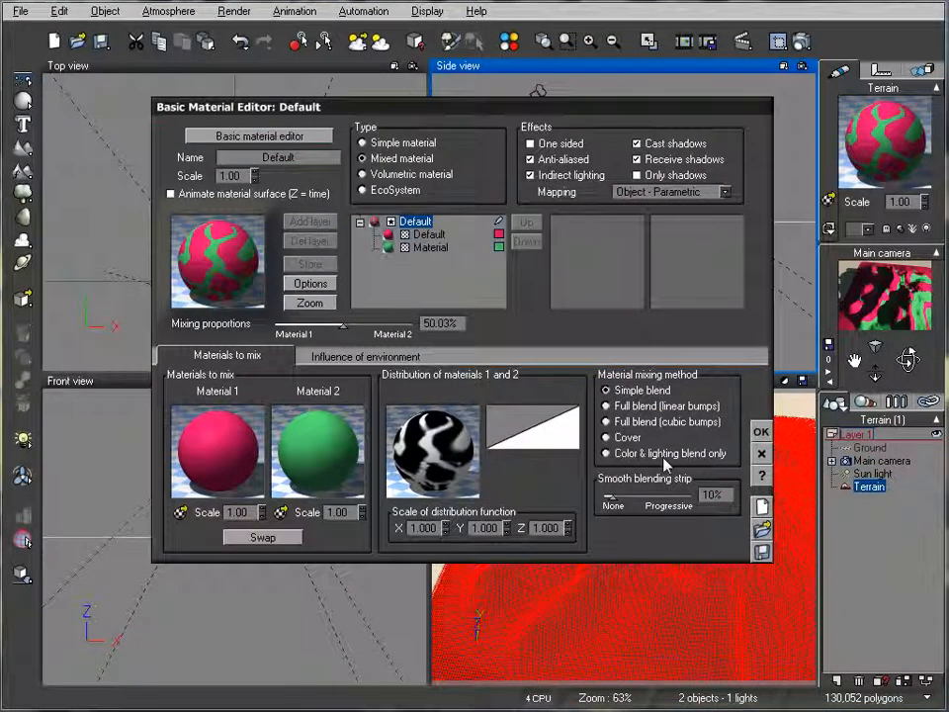
pyautogui.moveTo(643, 505); pyautogui.dragTo(625, 502)
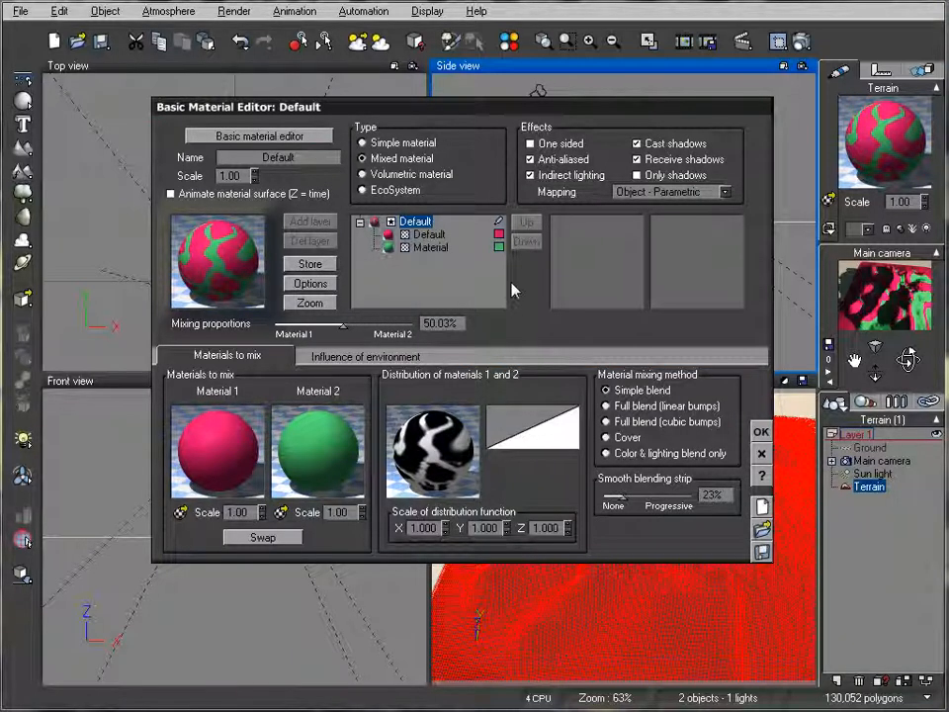
pyautogui.click(498, 234)
pyautogui.click(498, 247)
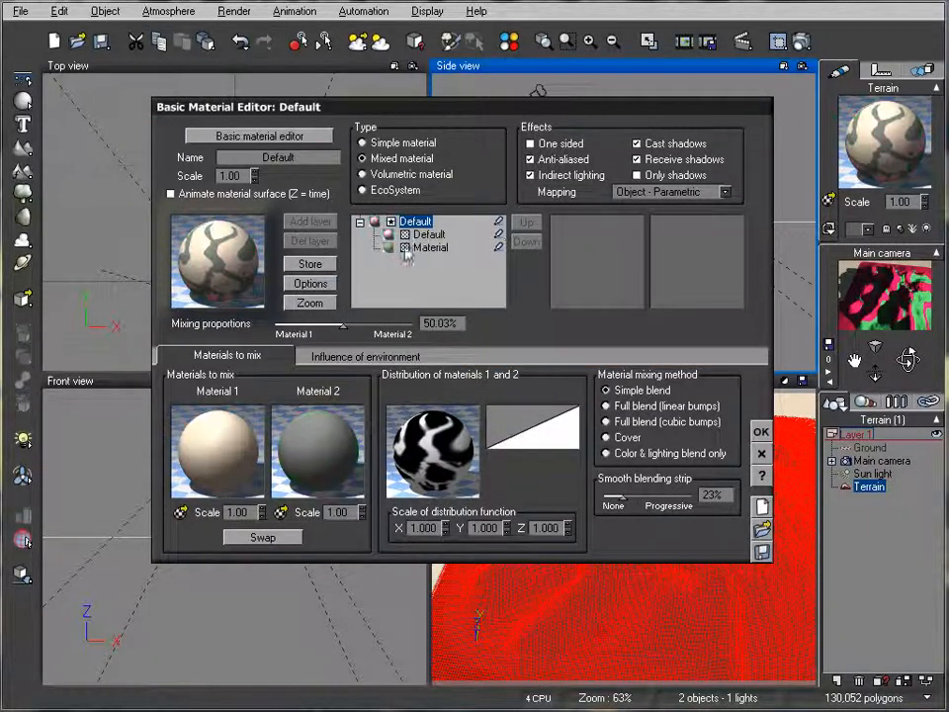
# - Replace the first mixed sub-material with Rocks and Plants from the Landscapes collection
pyautogui.click(439, 237)
pyautogui.doubleClick(208, 274)
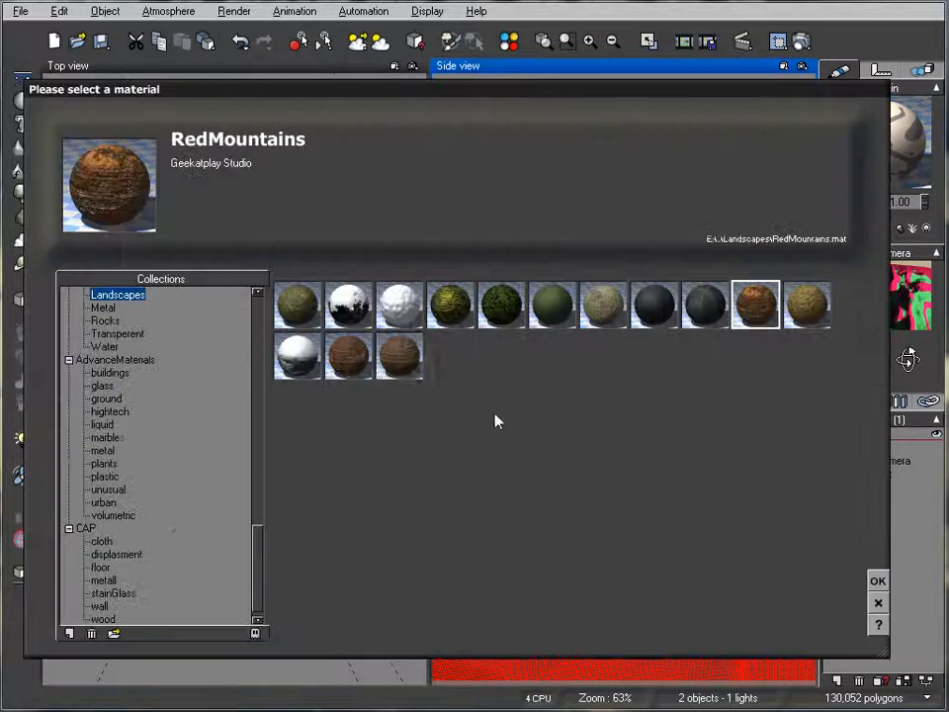
pyautogui.moveTo(254, 569); pyautogui.dragTo(252, 329)
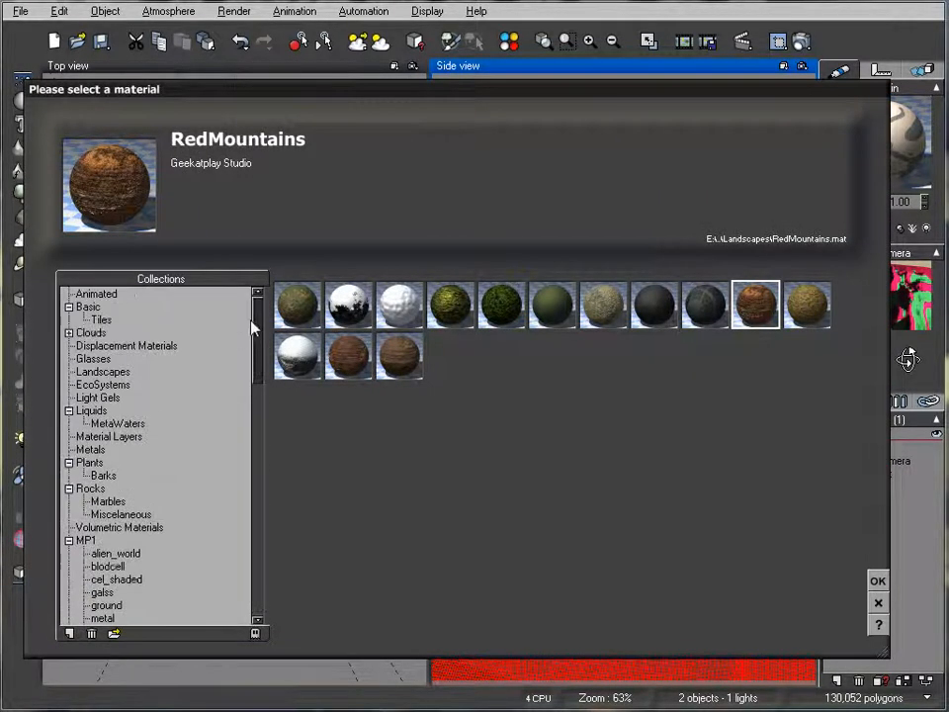
pyautogui.click(101, 372)
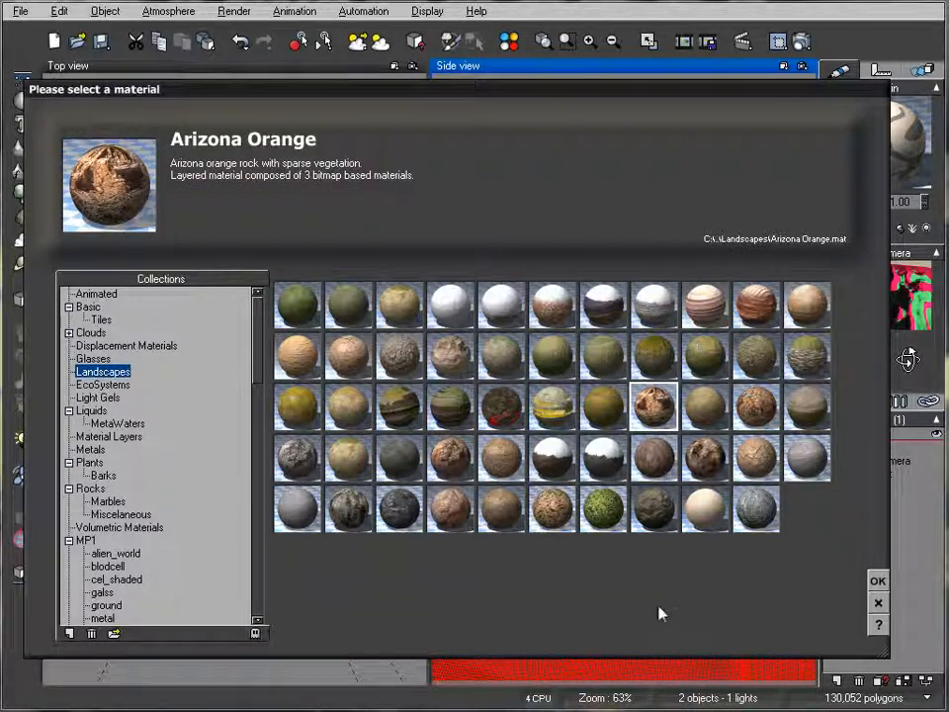
pyautogui.click(399, 508)
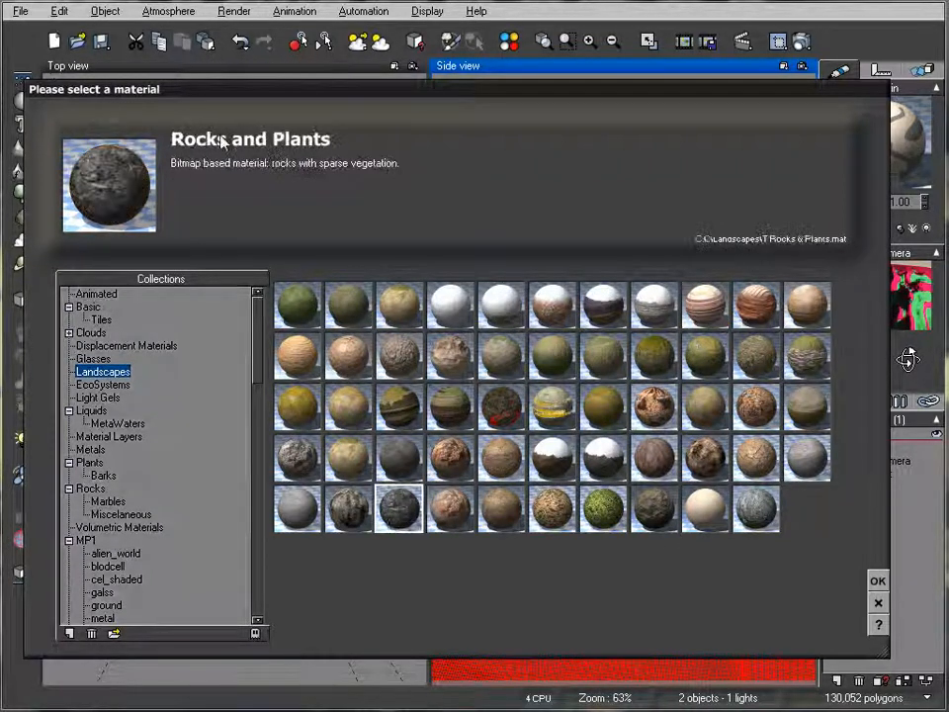
pyautogui.click(877, 581)
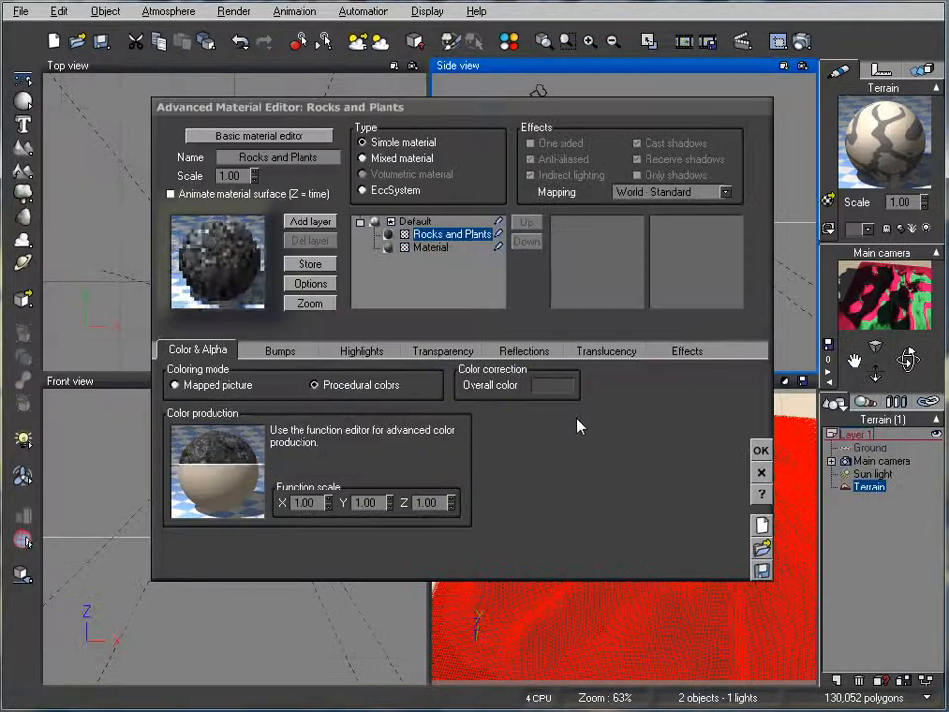
# - Replace the second mixed sub-material with Vegetation from the Landscapes collection and accept the terrain's material
pyautogui.click(442, 253)
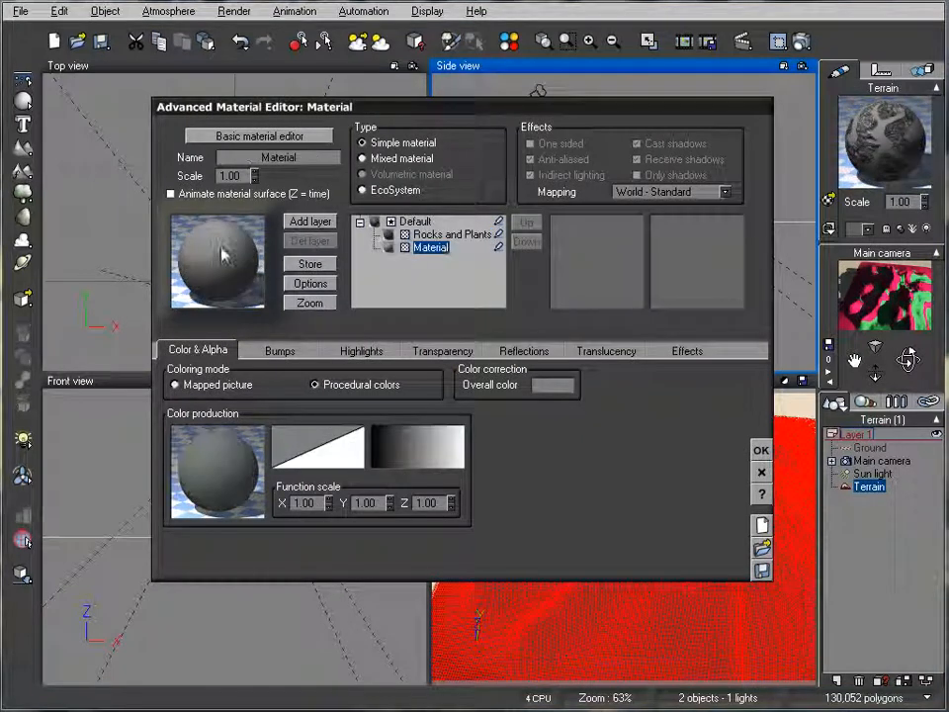
pyautogui.doubleClick(193, 225)
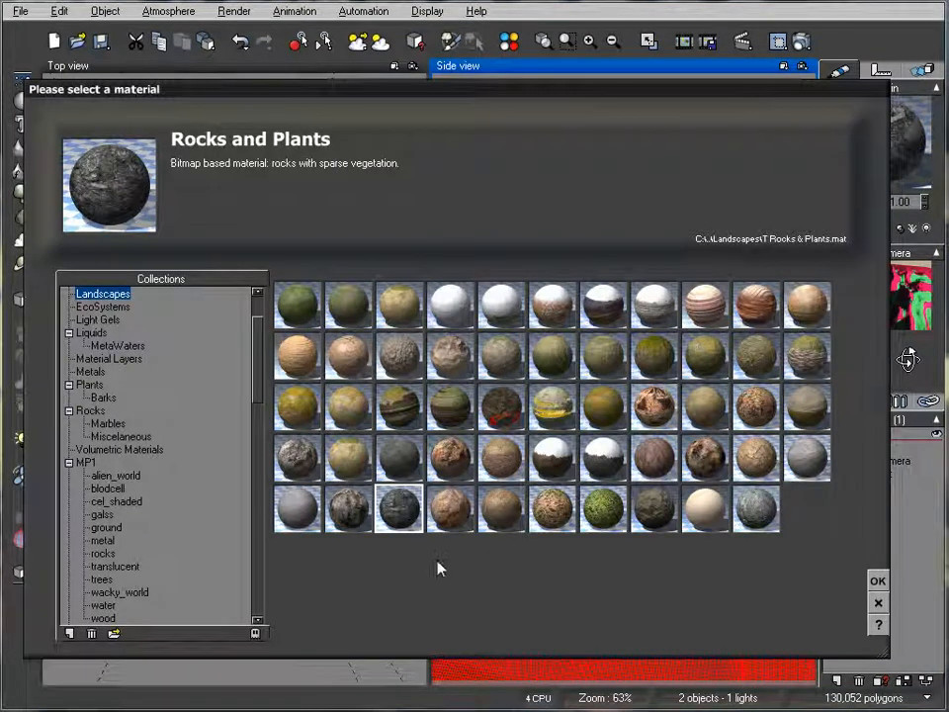
pyautogui.click(297, 456)
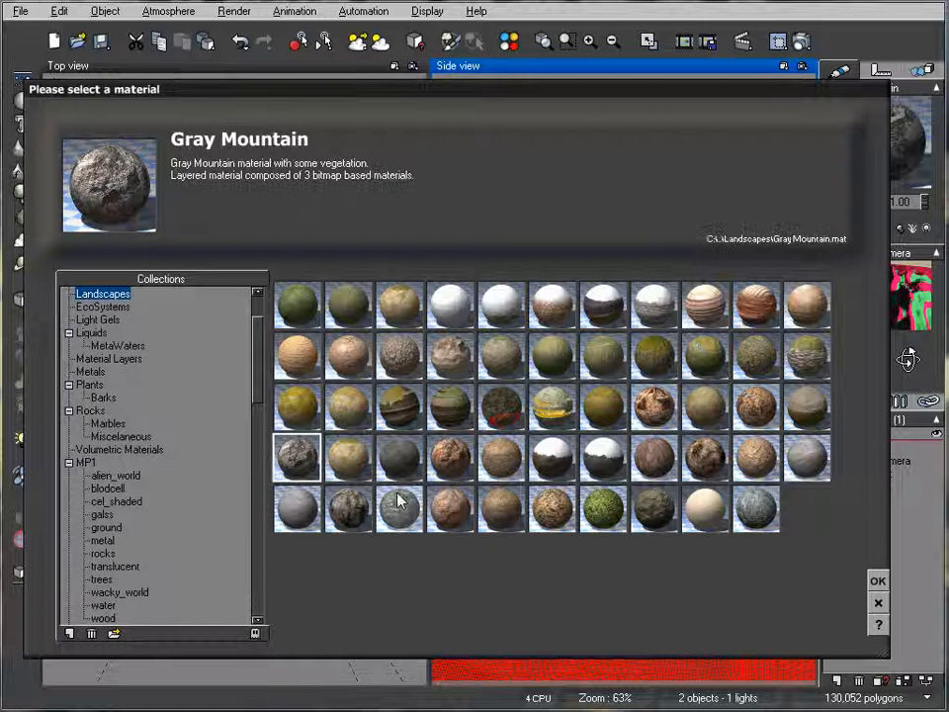
pyautogui.click(592, 525)
pyautogui.click(877, 581)
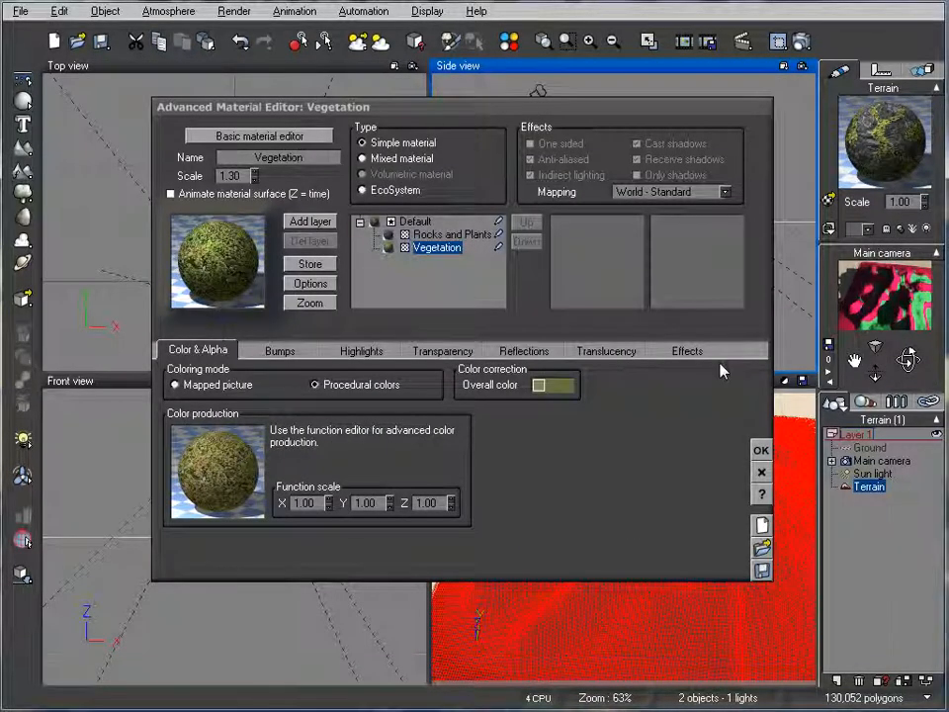
pyautogui.click(762, 450)
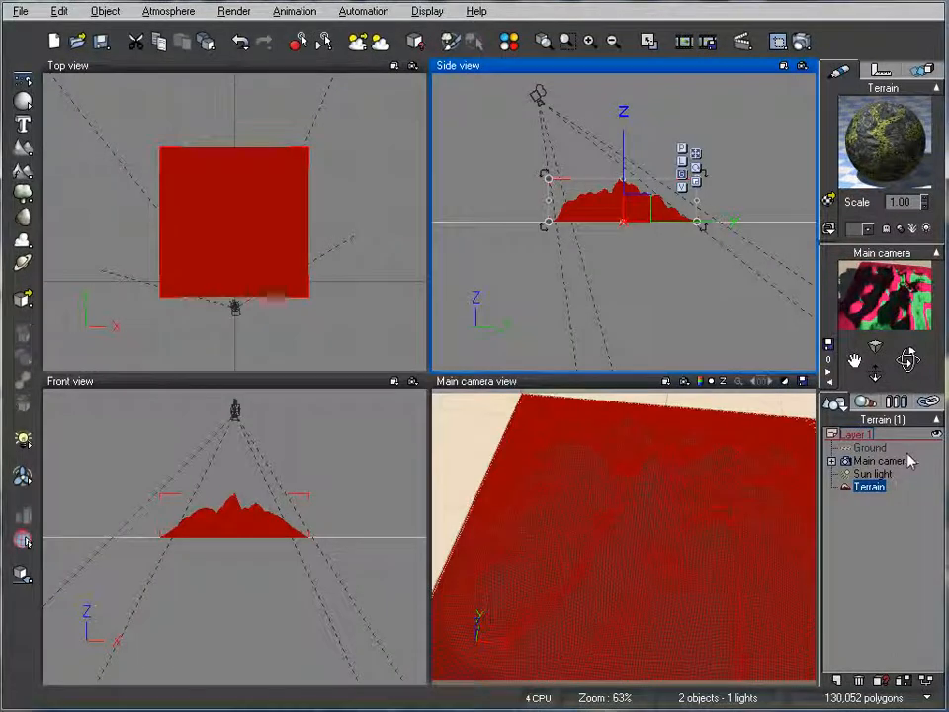
# - Render the terrain from the main camera to check the rock and vegetation mix, and close the post-render options and the image
pyautogui.click(777, 41)
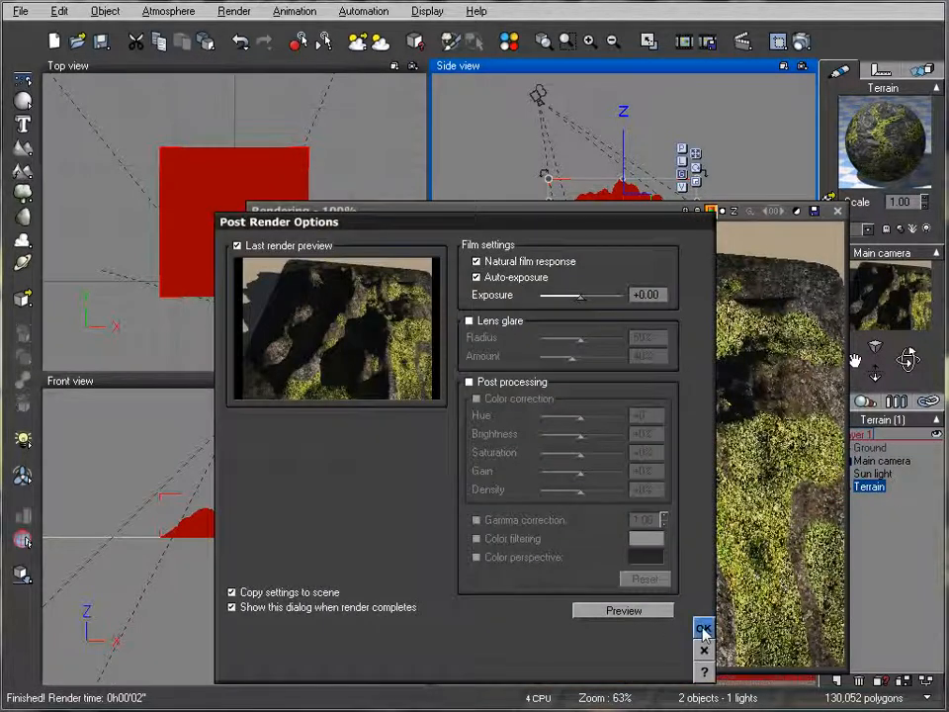
pyautogui.click(703, 629)
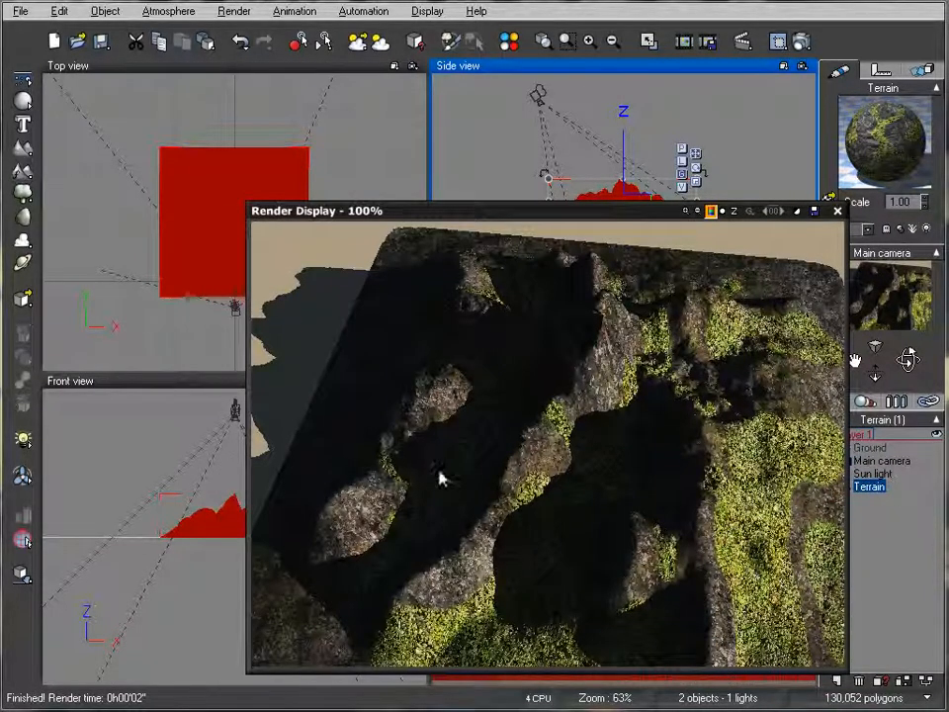
pyautogui.click(839, 212)
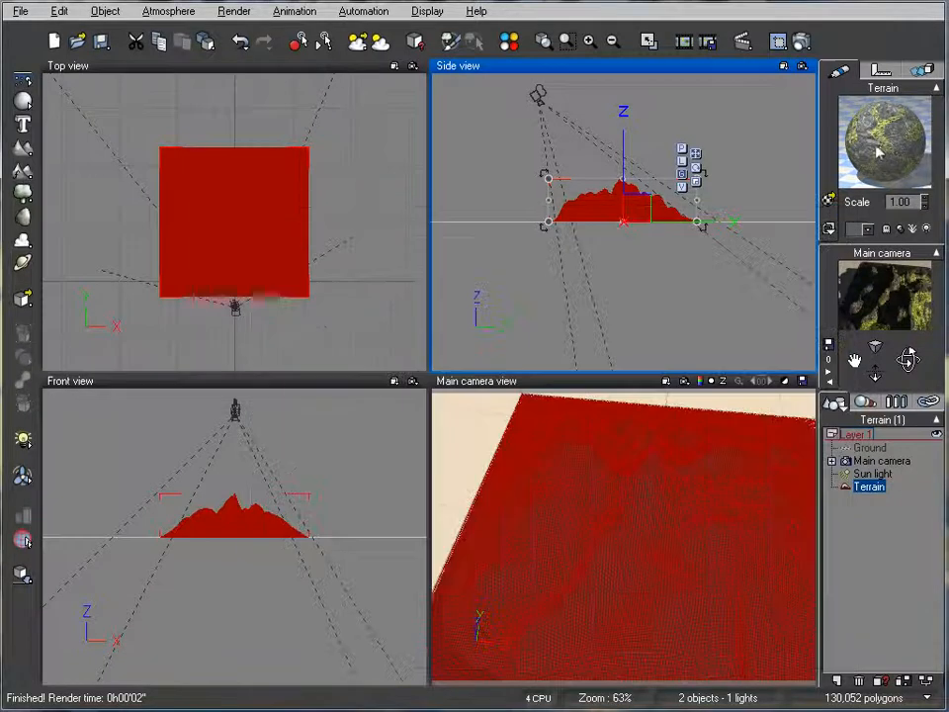
# - Open the terrain's mixed material and convert its Vegetation sub-material to an EcoSystem
pyautogui.doubleClick(716, 240)
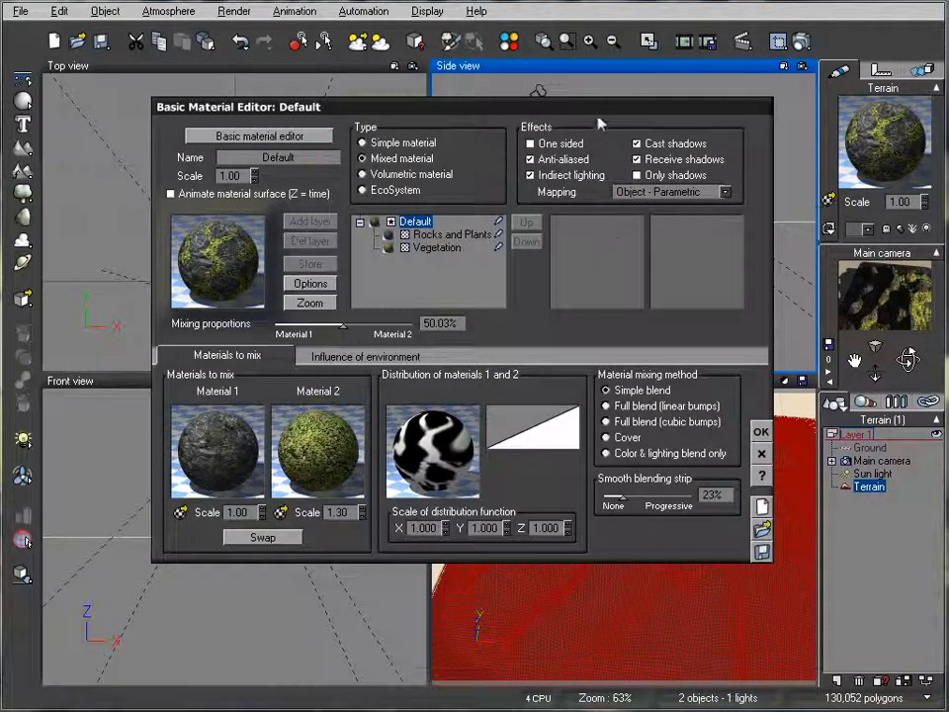
pyautogui.moveTo(604, 112); pyautogui.dragTo(569, 136)
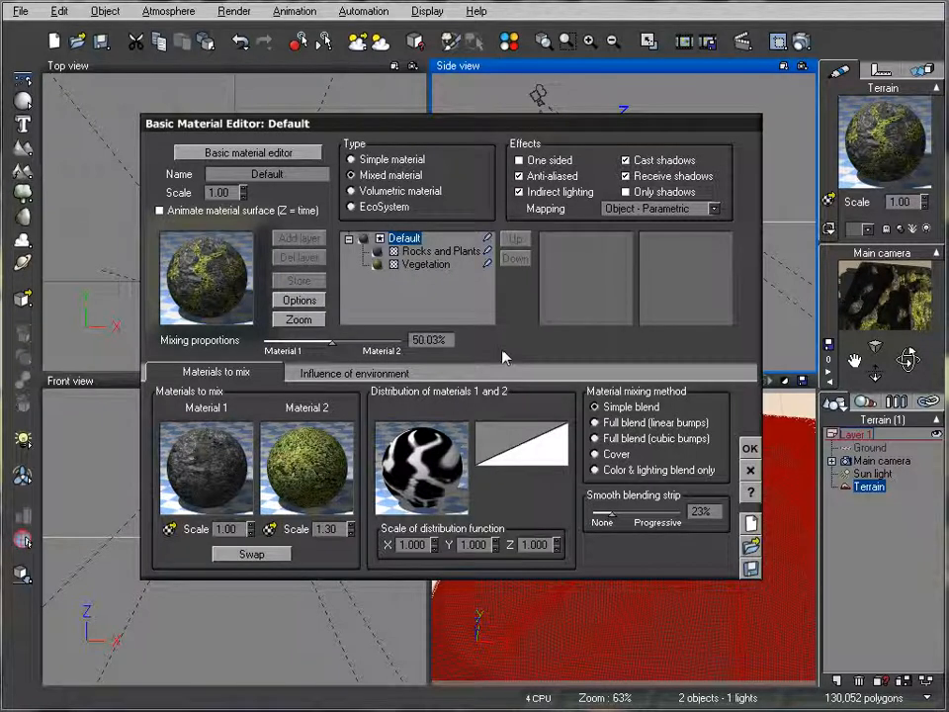
pyautogui.click(424, 265)
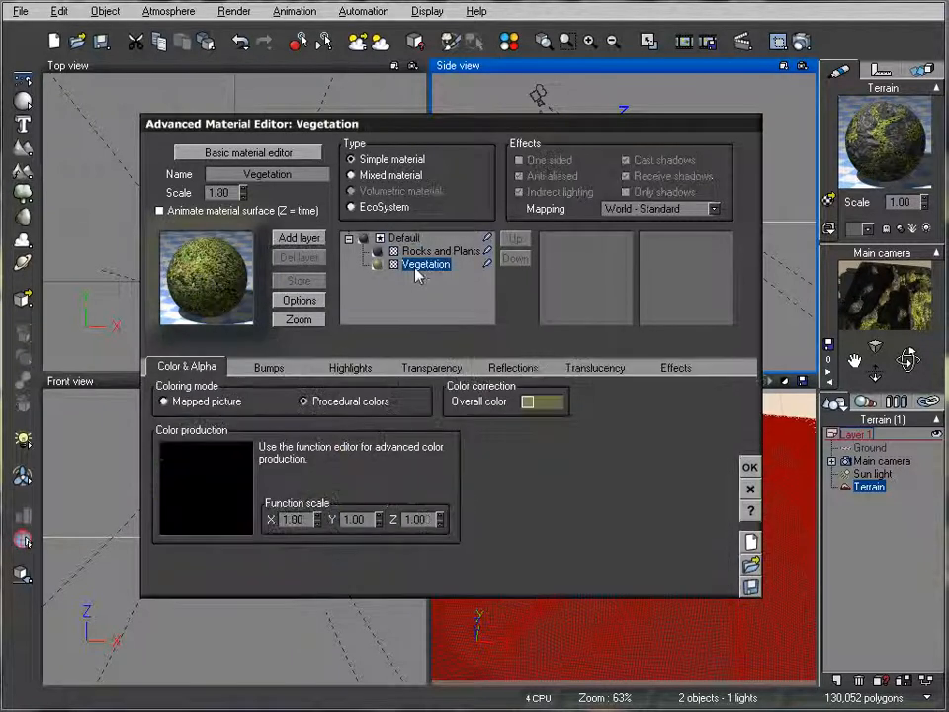
pyautogui.click(416, 207)
pyautogui.click(363, 265)
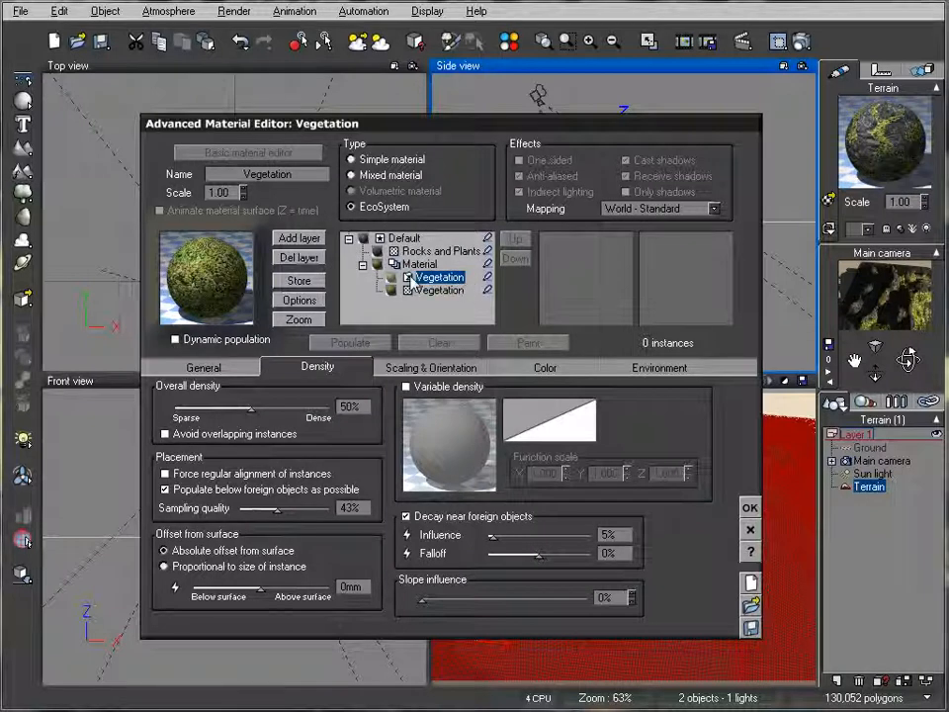
# - Add the Rural Maple Tree from the Trees collection to the Vegetation EcoSystem's population and populate the terrain
pyautogui.click(203, 367)
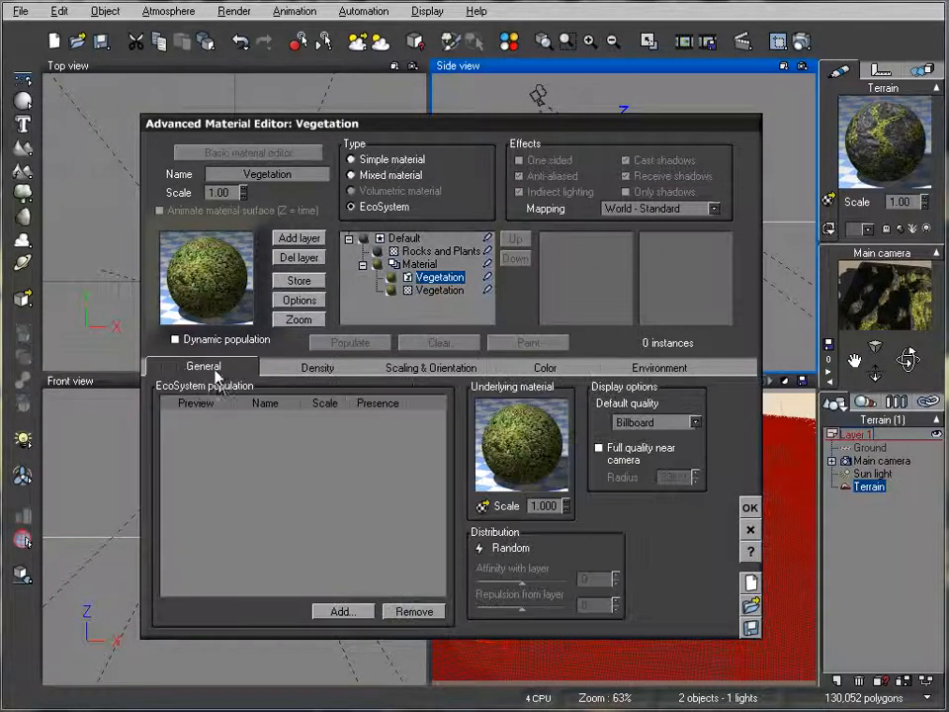
pyautogui.click(354, 613)
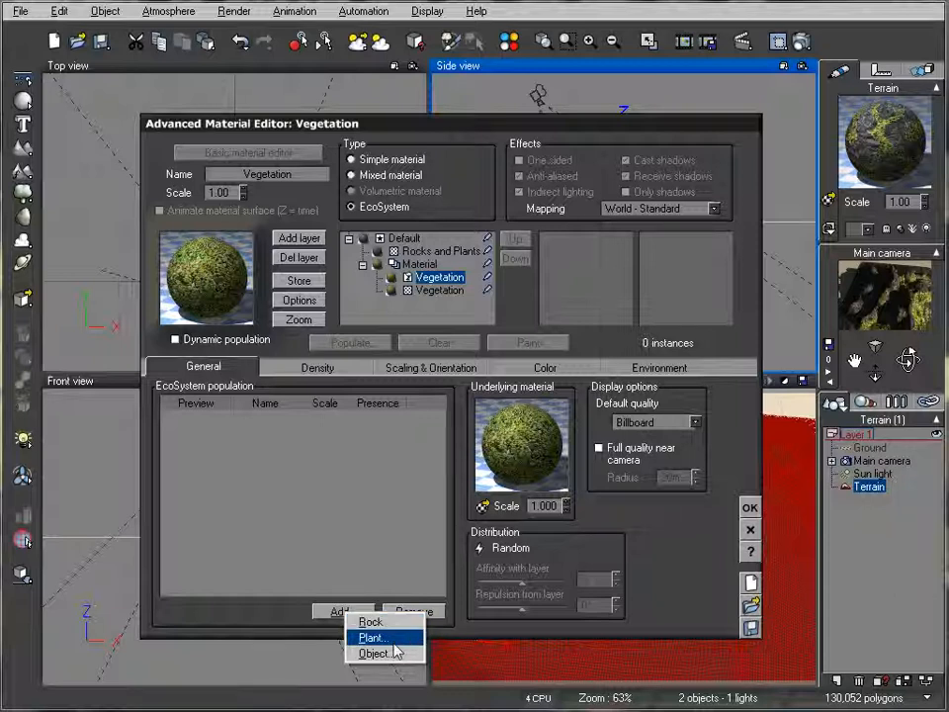
pyautogui.click(376, 638)
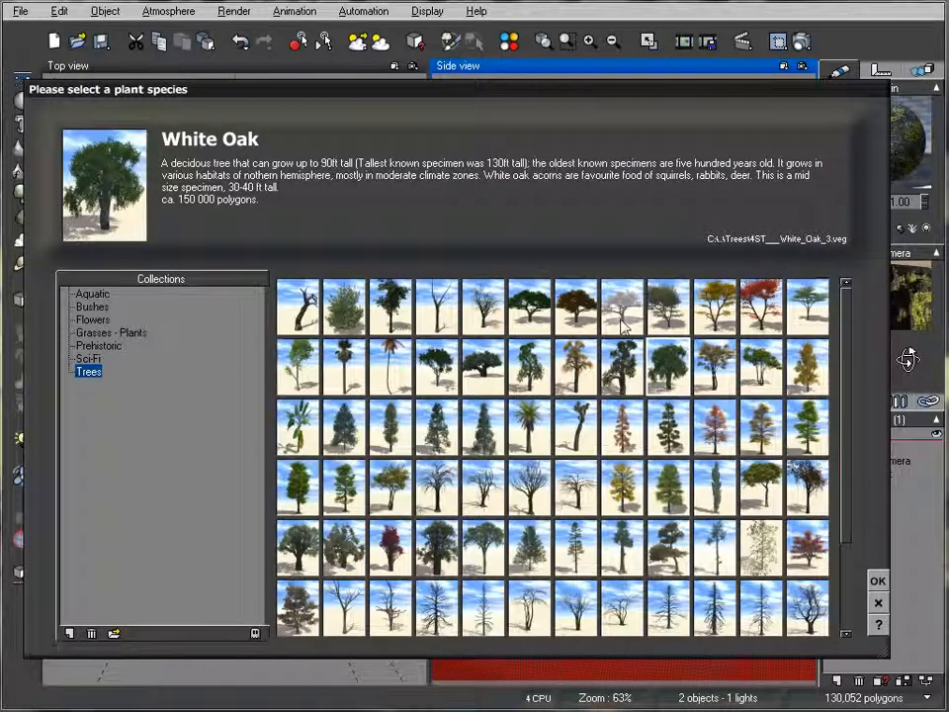
pyautogui.press('Up')
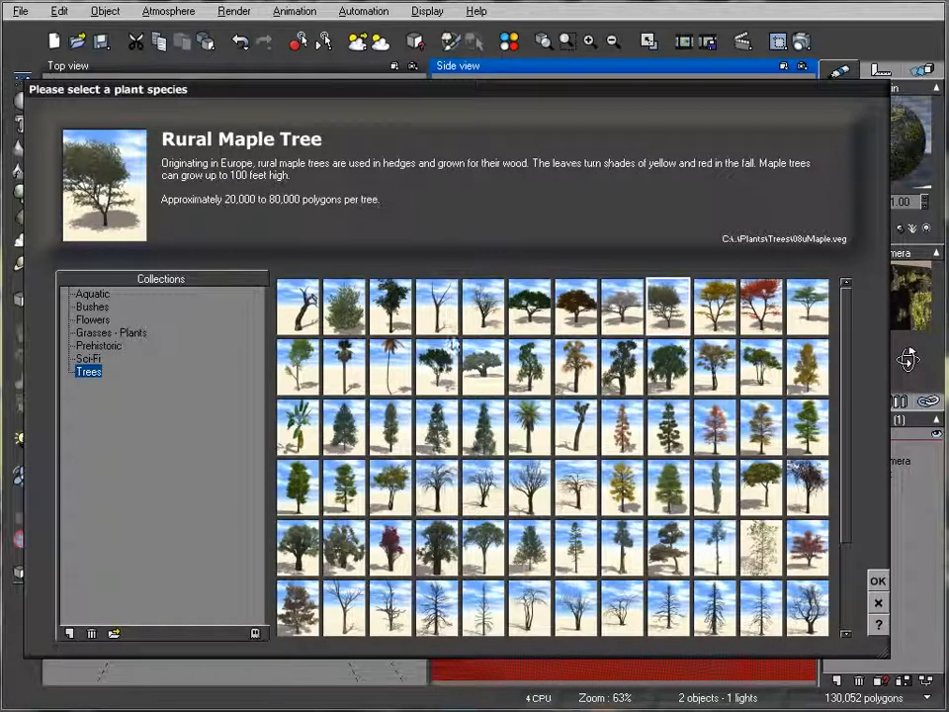
pyautogui.click(877, 580)
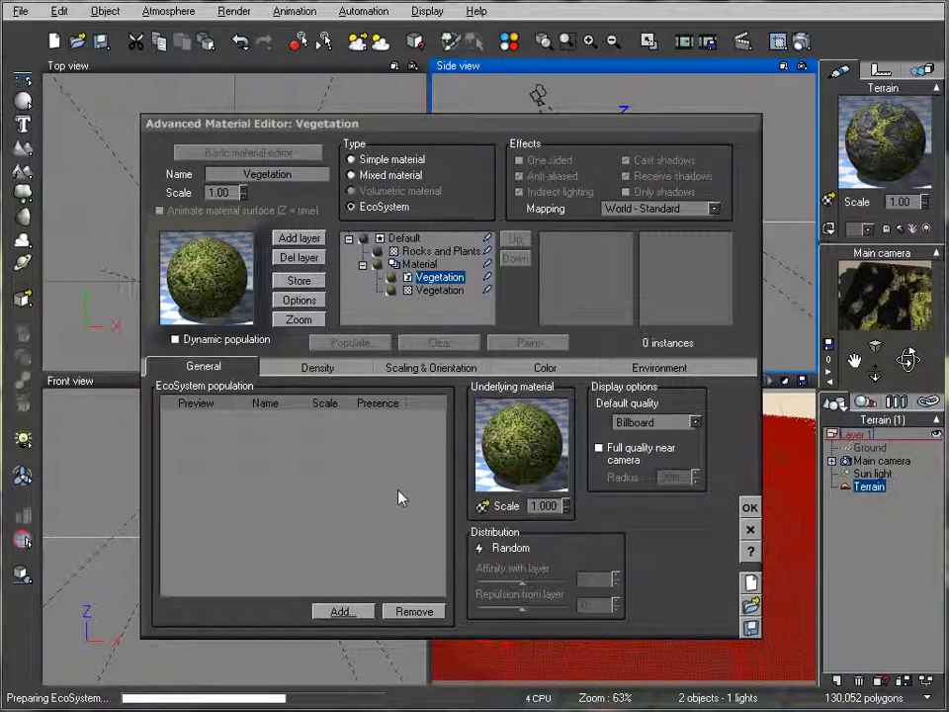
pyautogui.click(365, 342)
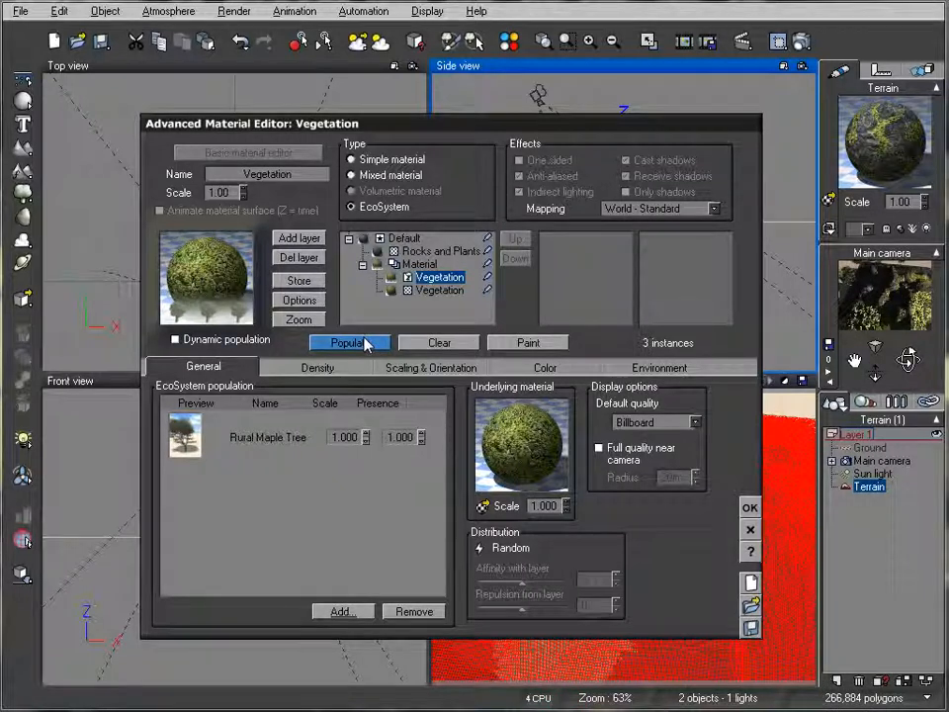
# - Raise the EcoSystem's overall density to about 76%, reduce its overall scaling to 0.169, repopulate the terrain and accept the material
pyautogui.click(317, 367)
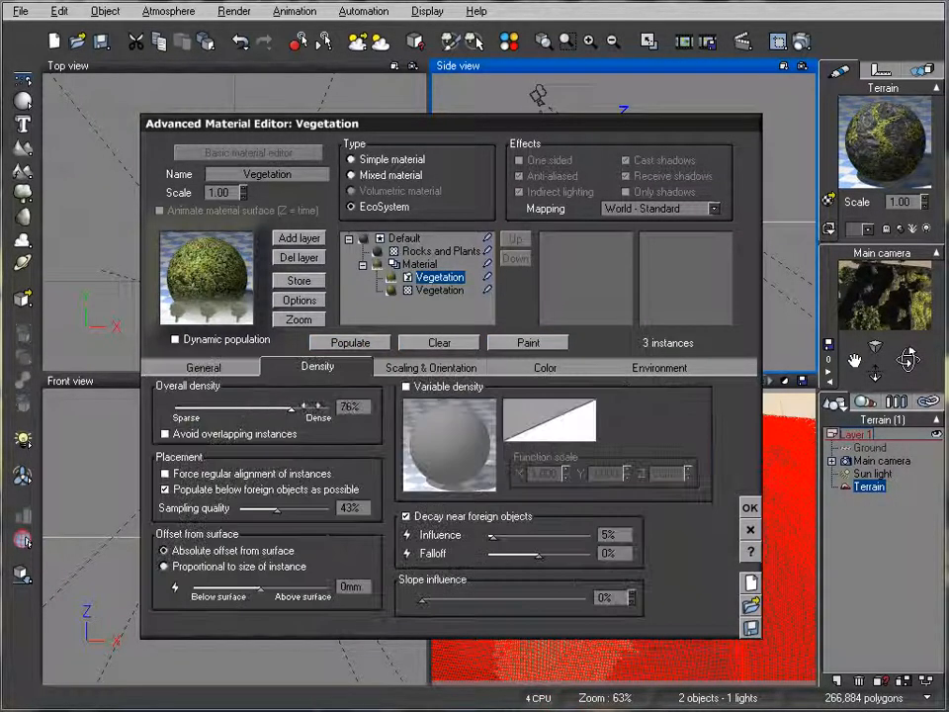
pyautogui.click(429, 368)
pyautogui.moveTo(265, 398); pyautogui.dragTo(246, 396)
pyautogui.click(356, 343)
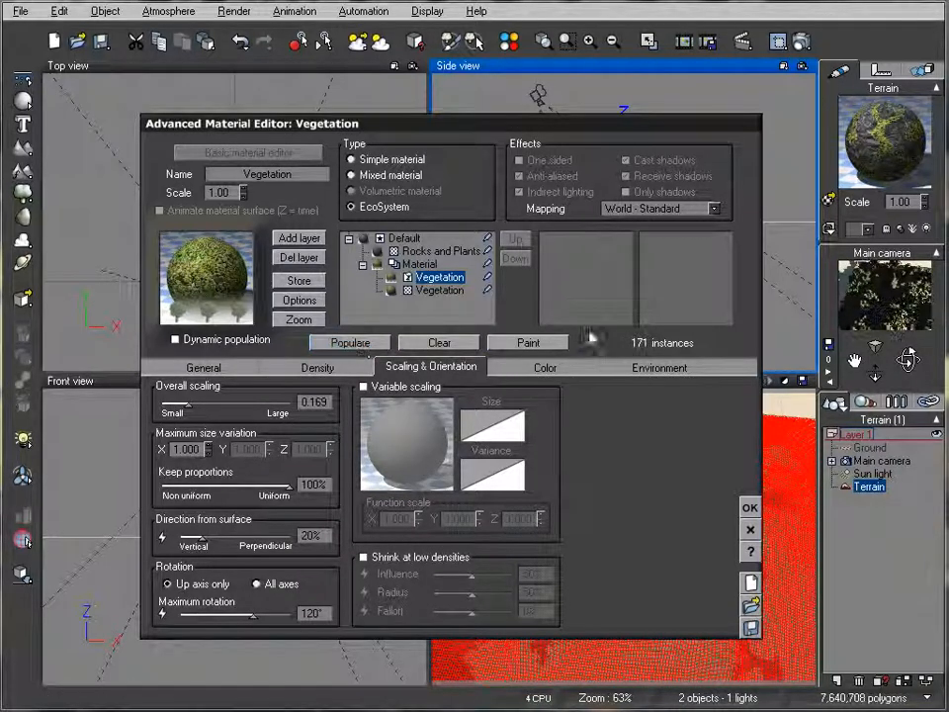
pyautogui.click(750, 507)
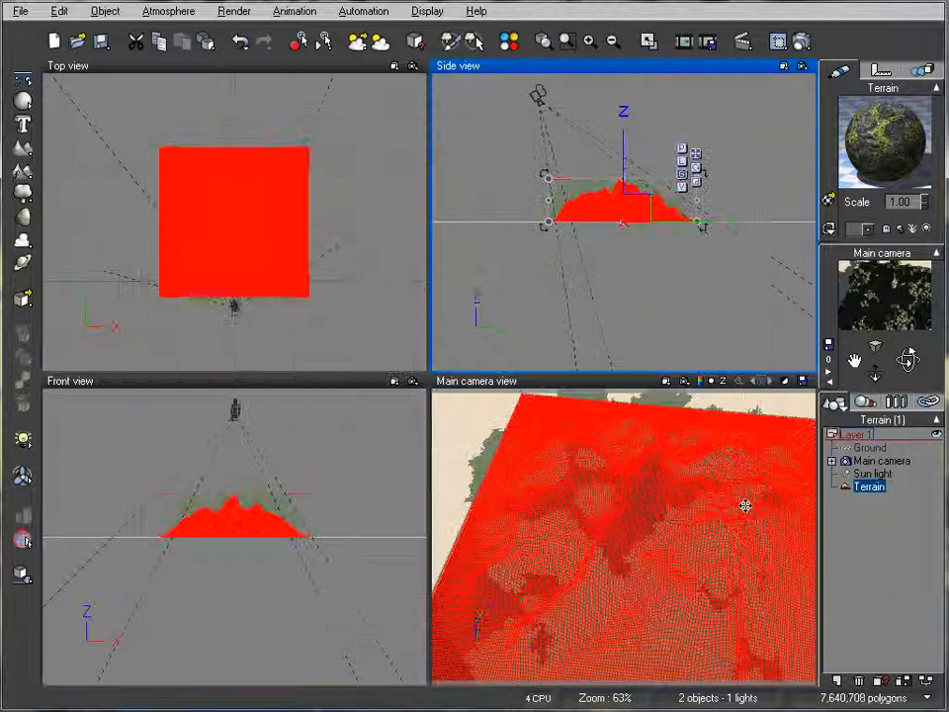
# - Render the tree-populated terrain from the main camera, and close the post-render options and the image
pyautogui.click(804, 42)
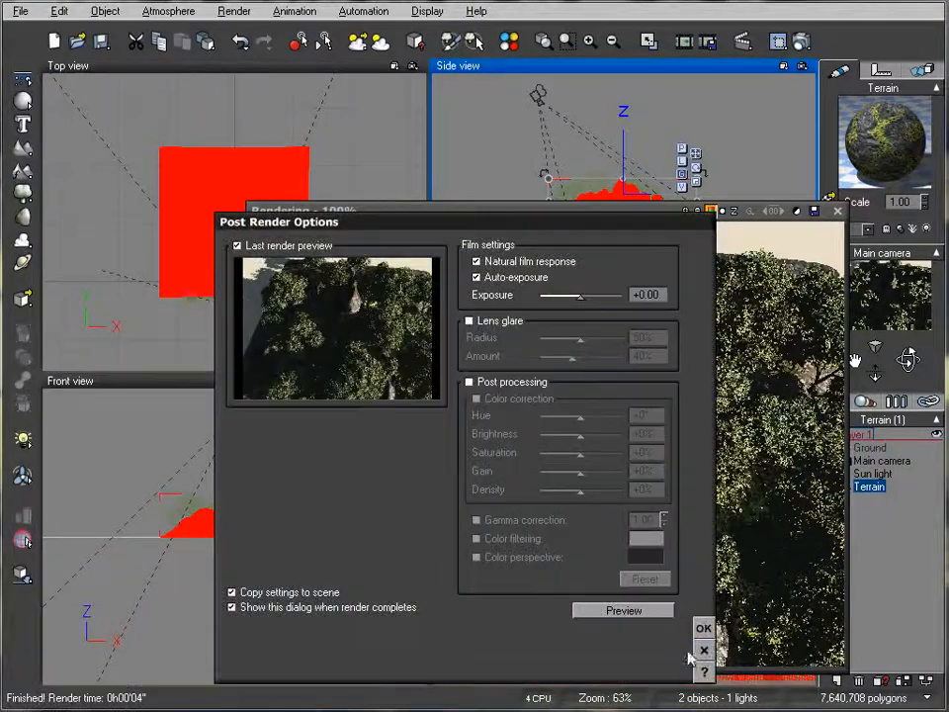
pyautogui.click(704, 629)
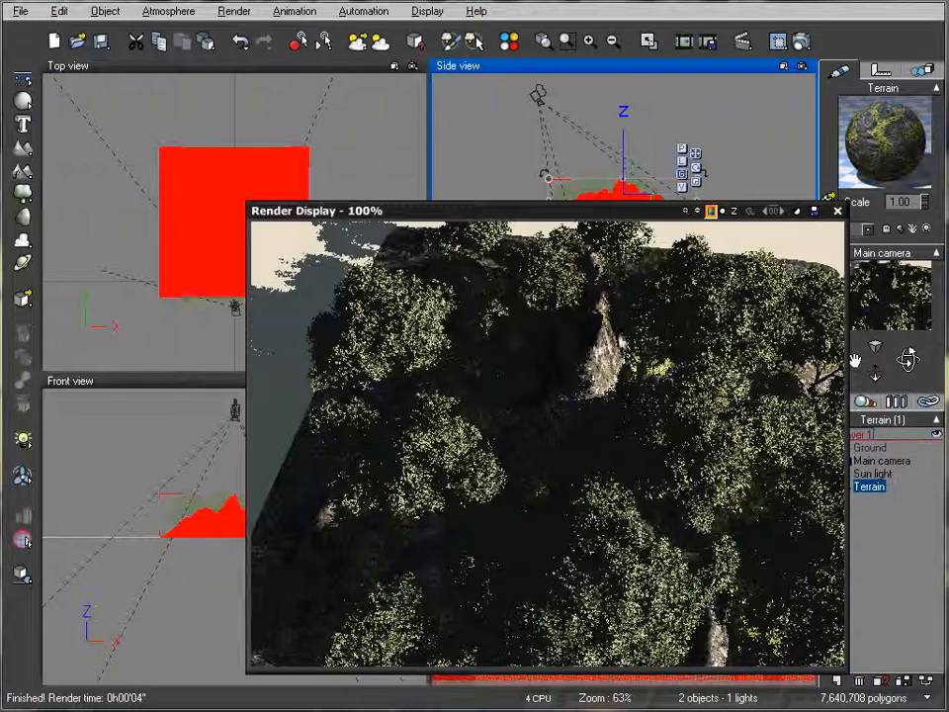
pyautogui.click(838, 211)
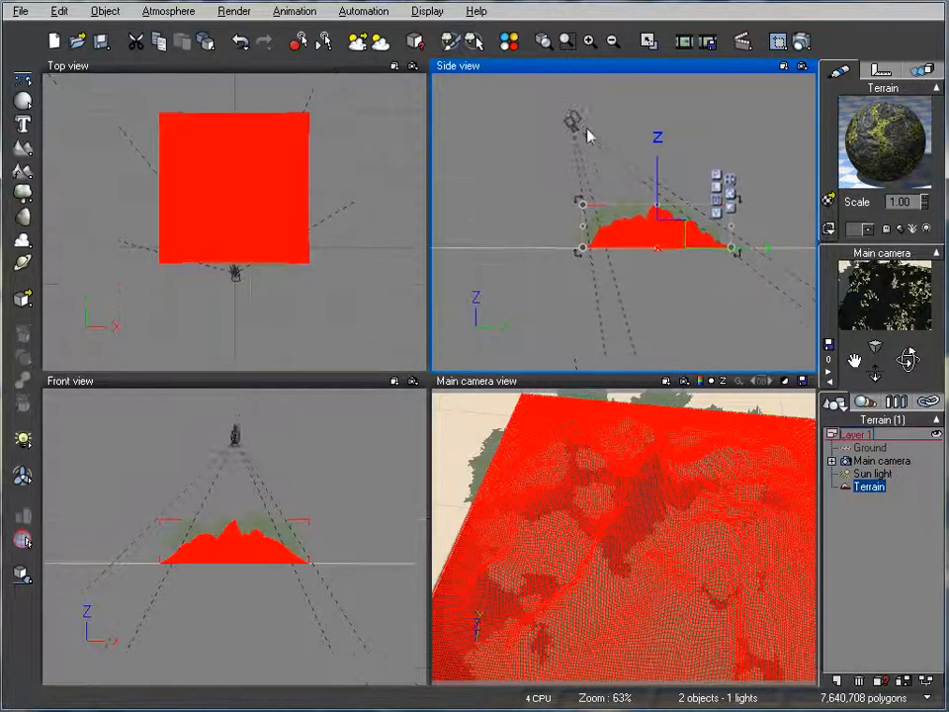
# - Reposition the main camera lower and in front of the terrain at a height of 14.9 m, and rotate it to frame the wooded mountain
pyautogui.click(584, 133)
pyautogui.moveTo(583, 141); pyautogui.dragTo(581, 184)
pyautogui.moveTo(909, 362); pyautogui.dragTo(909, 360)
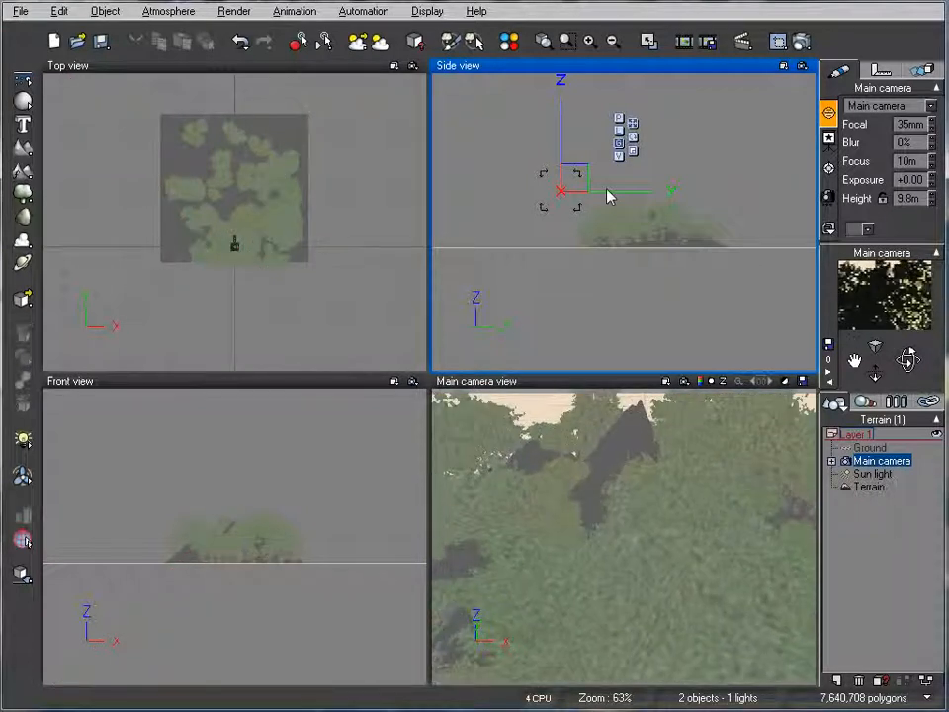
pyautogui.moveTo(575, 180); pyautogui.dragTo(529, 146)
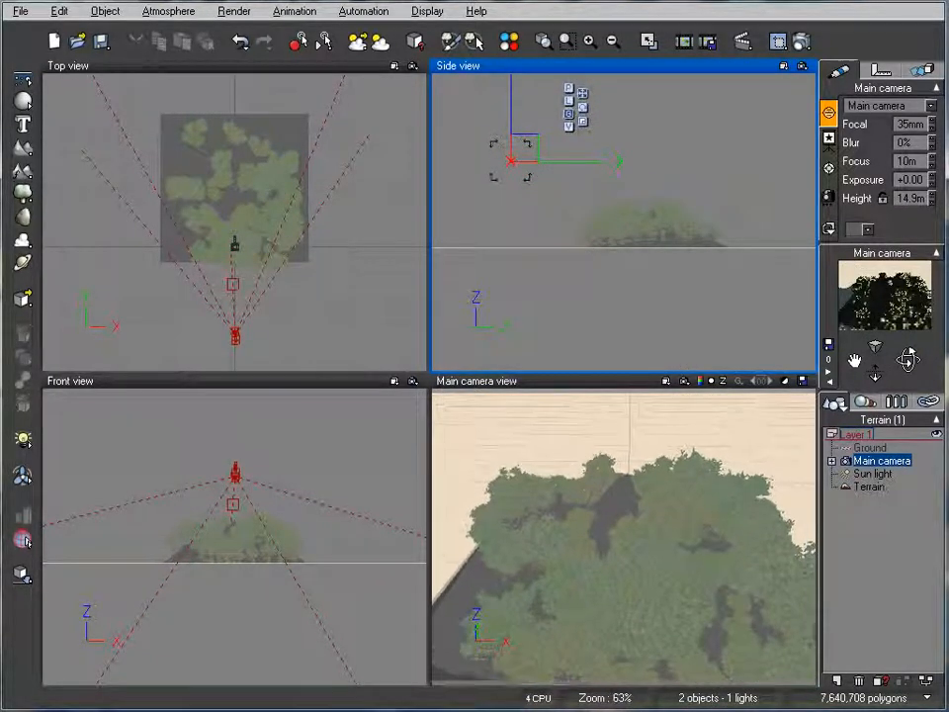
pyautogui.moveTo(908, 359); pyautogui.dragTo(908, 366)
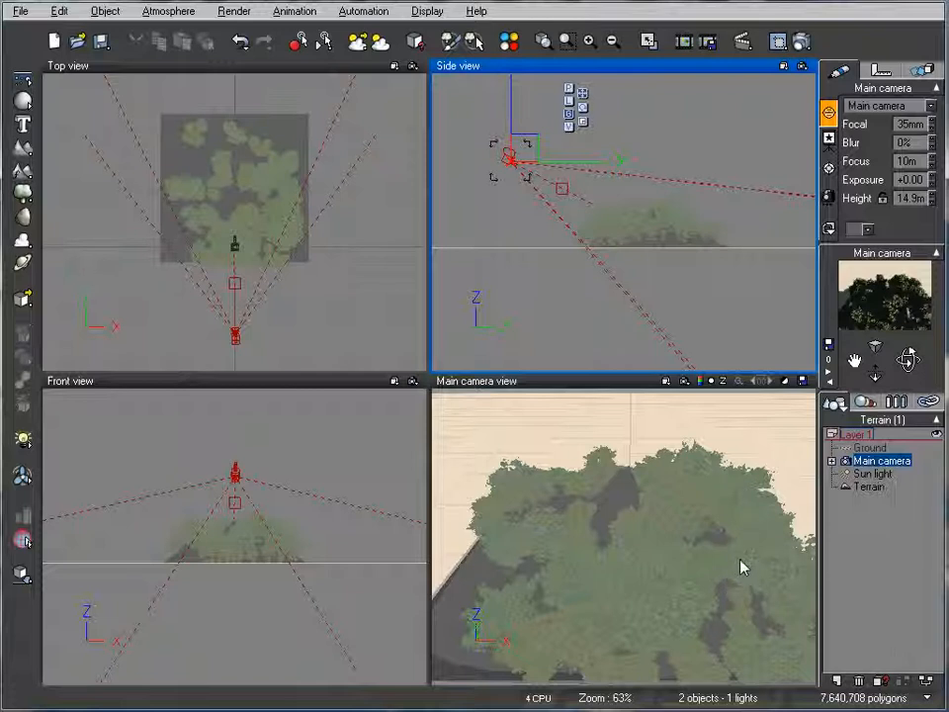
# - Load the Dancing Wolfs atmosphere from the MP2 collection
pyautogui.click(168, 11)
pyautogui.click(178, 30)
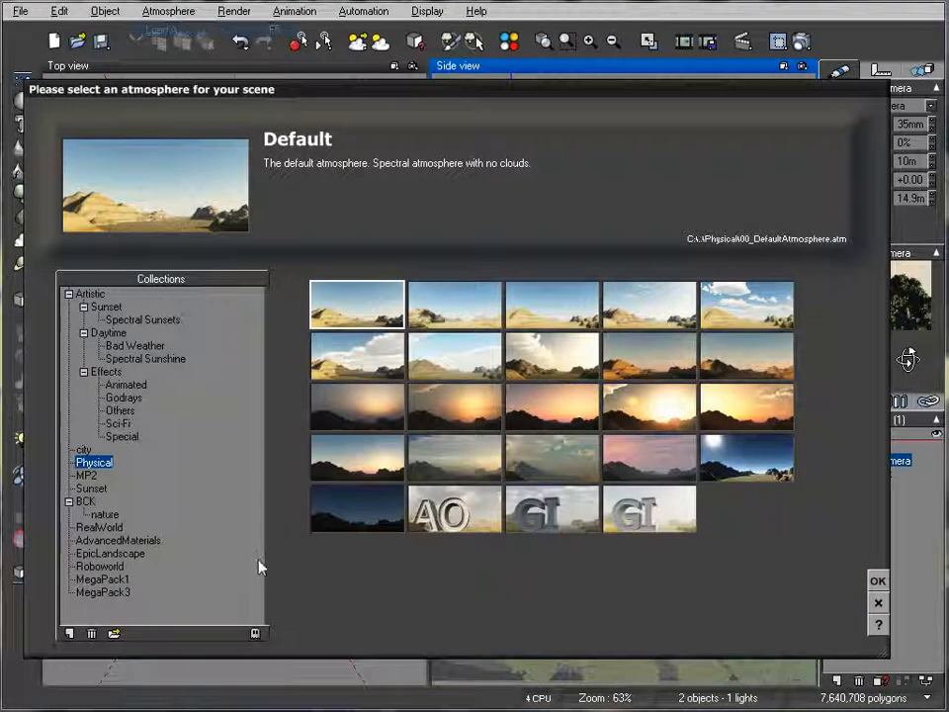
pyautogui.click(89, 476)
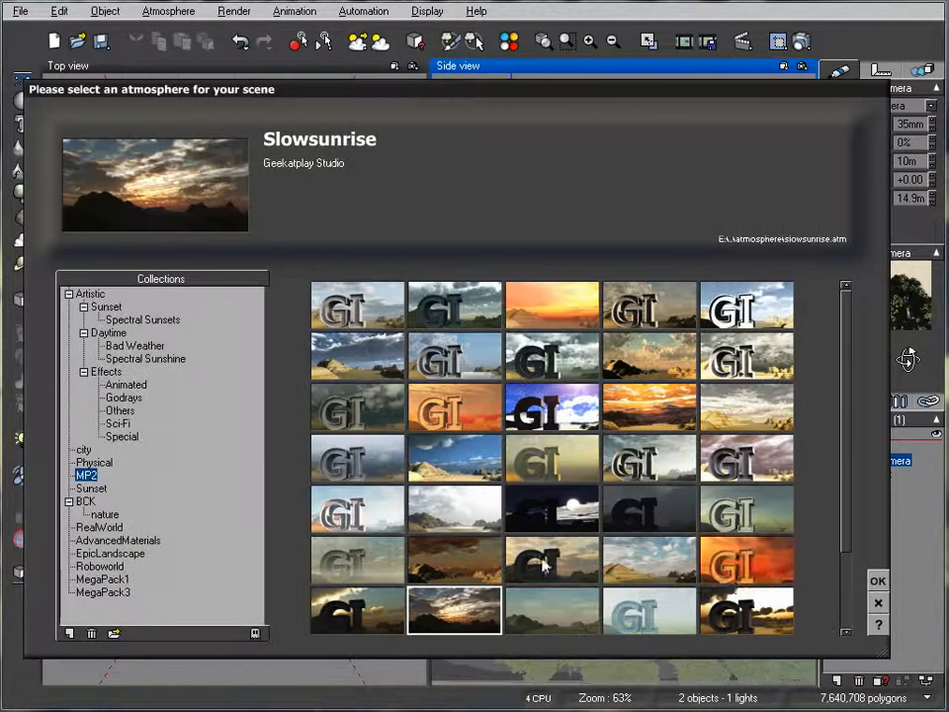
pyautogui.click(649, 356)
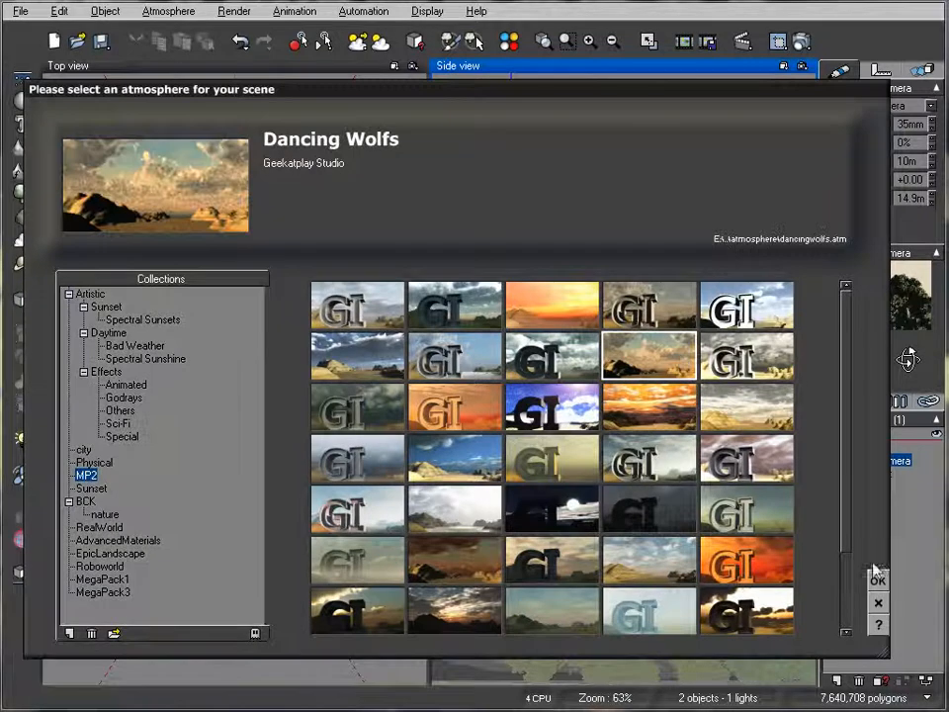
pyautogui.click(878, 581)
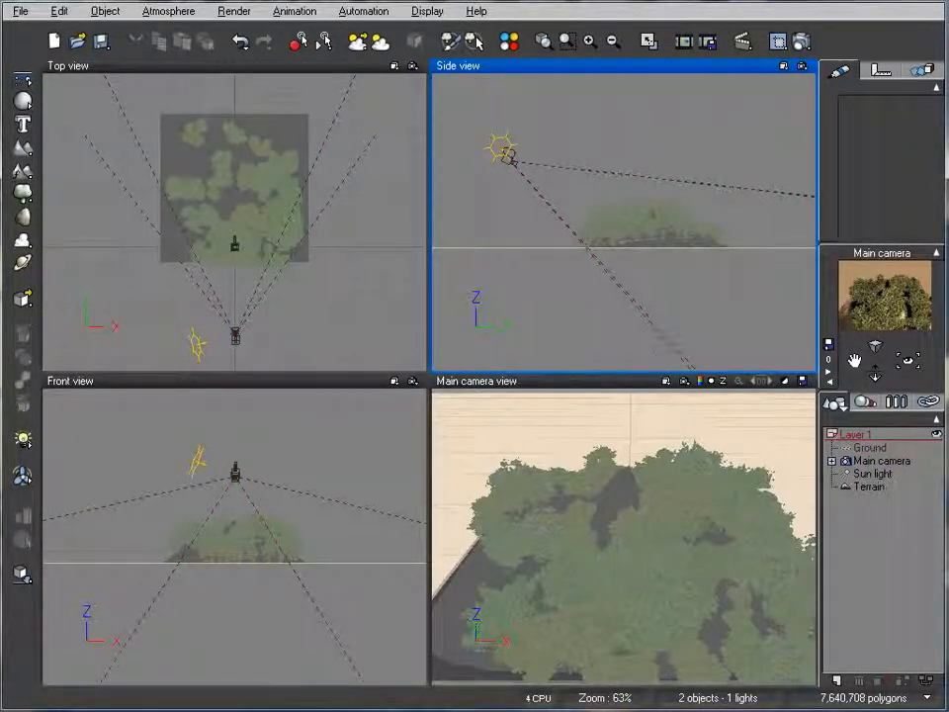
# - Load the GP modeling atmosphere from the city collection
pyautogui.click(168, 11)
pyautogui.click(178, 30)
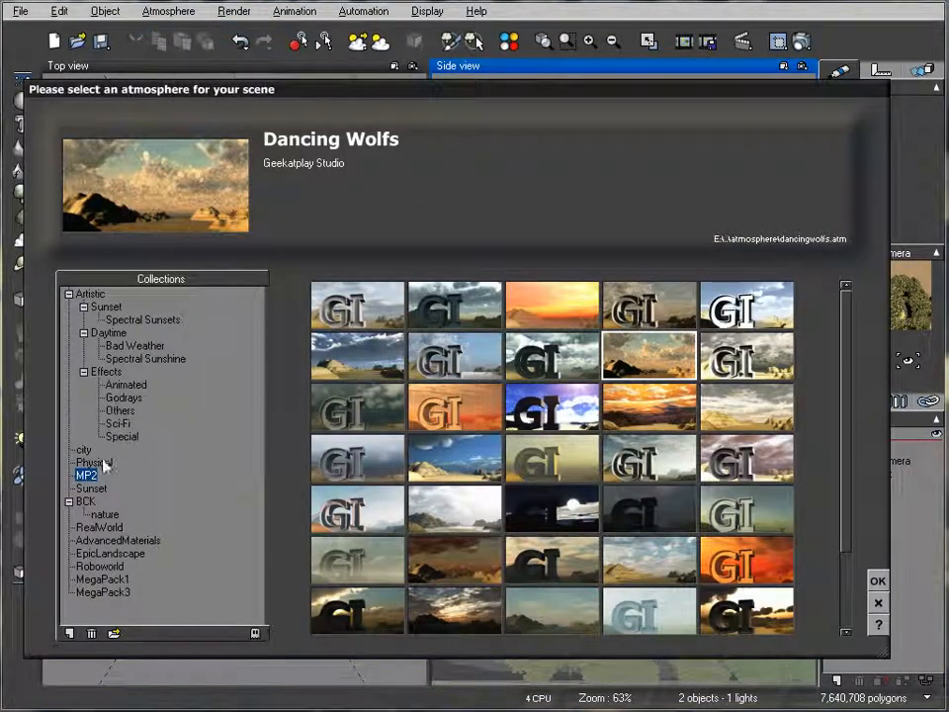
pyautogui.click(84, 450)
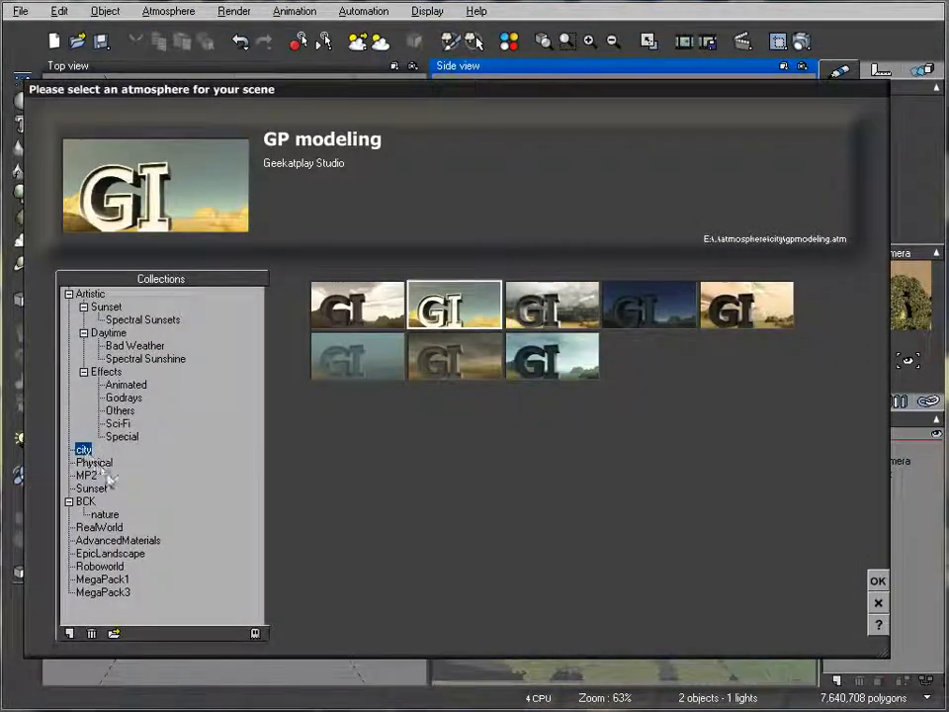
pyautogui.click(876, 581)
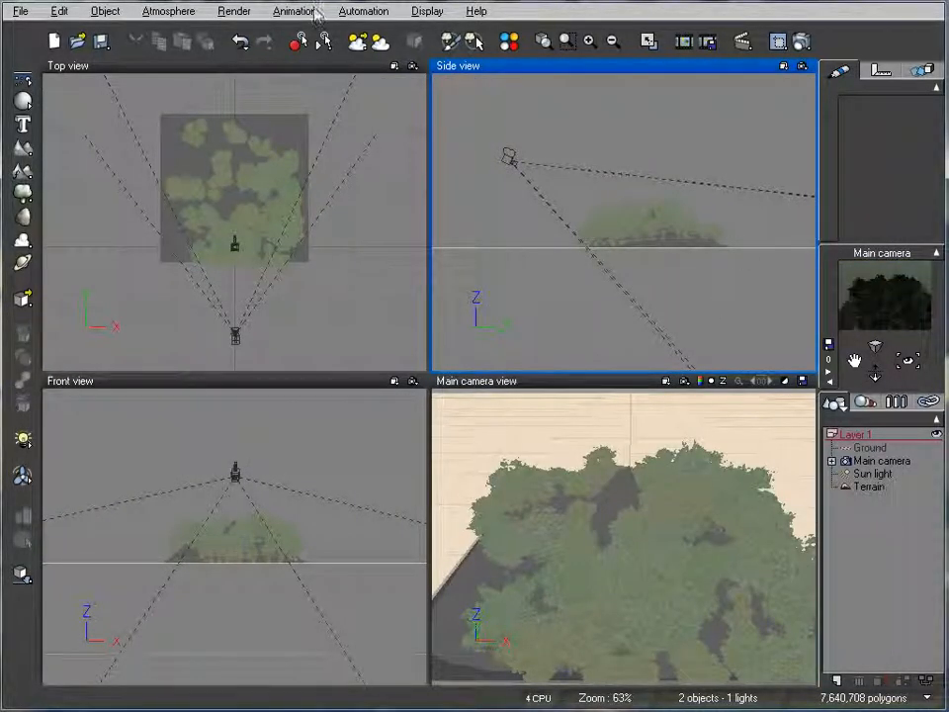
# - Browse the RealWorld and MegaPack3 atmospheres, and load the hazy daytime atmosphere with a large cloud from the Physical collection
pyautogui.click(168, 11)
pyautogui.click(183, 28)
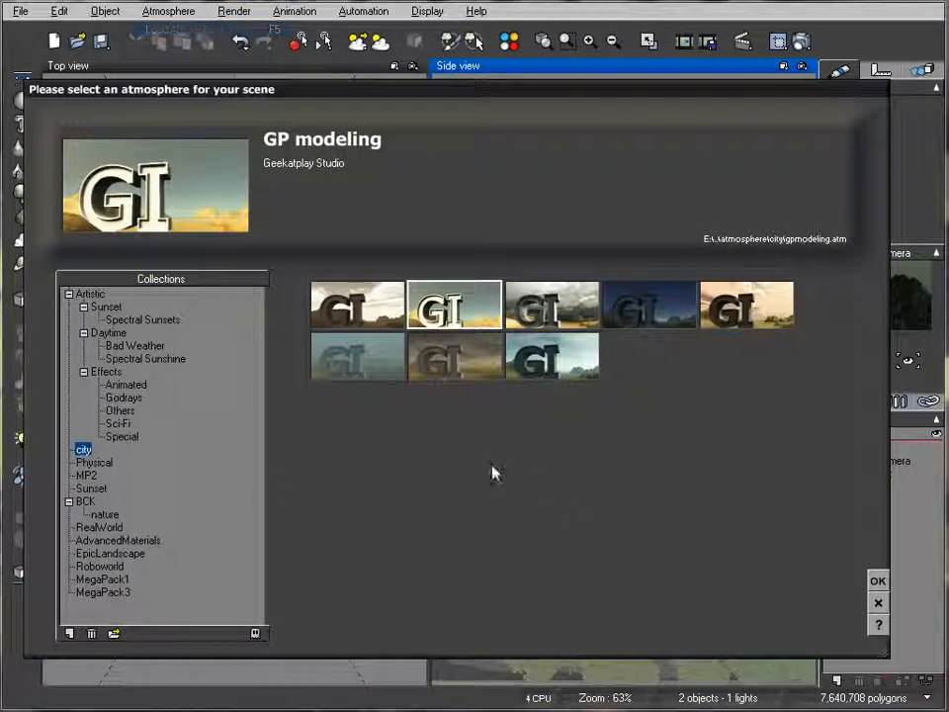
pyautogui.click(111, 528)
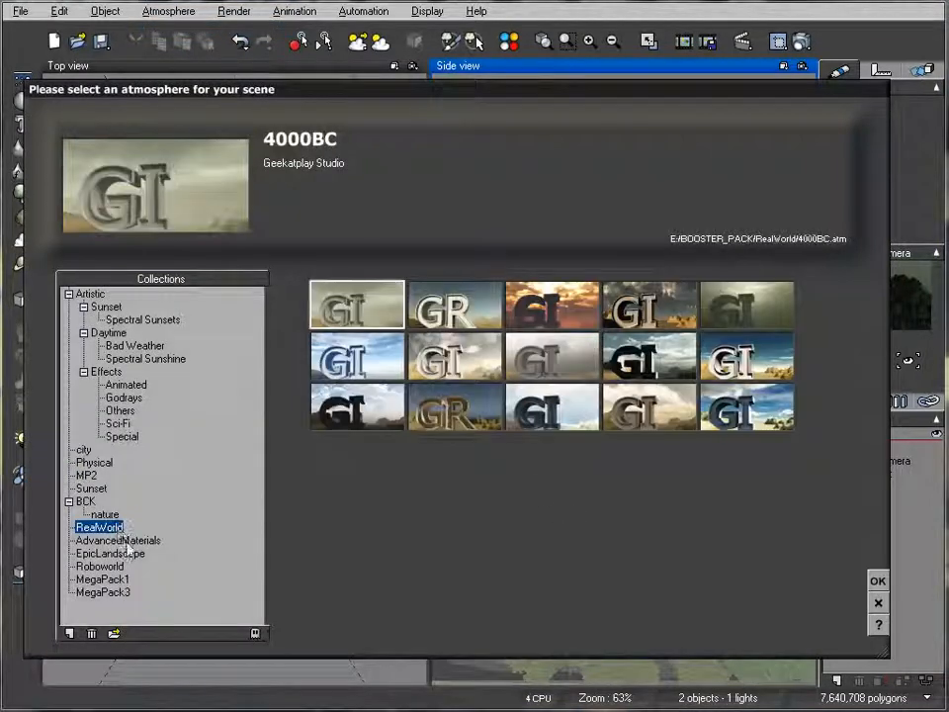
pyautogui.click(114, 591)
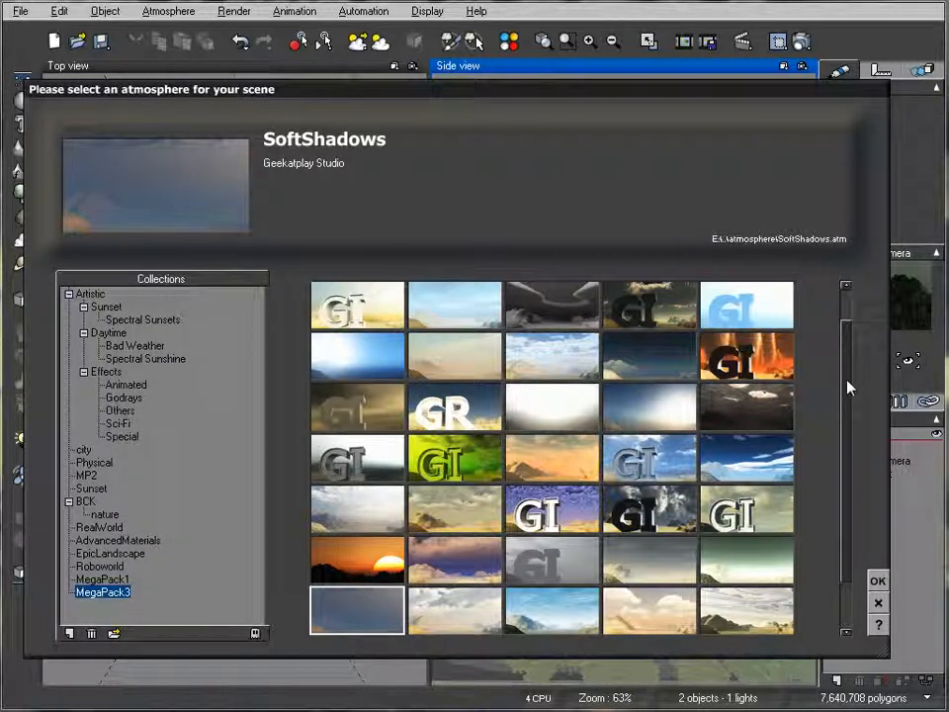
pyautogui.click(93, 461)
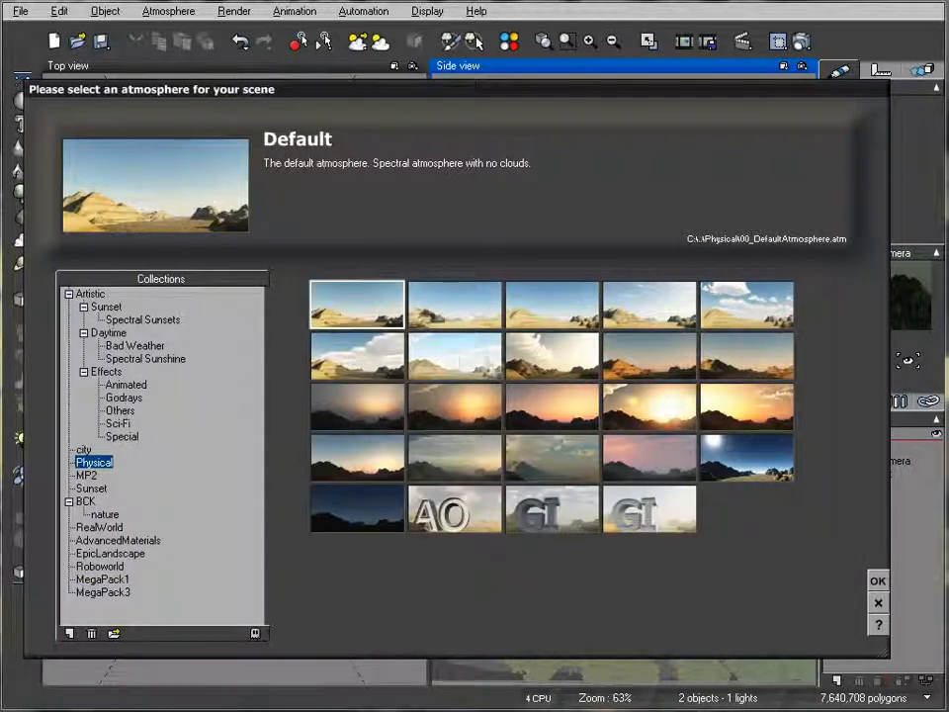
pyautogui.click(551, 356)
pyautogui.click(878, 581)
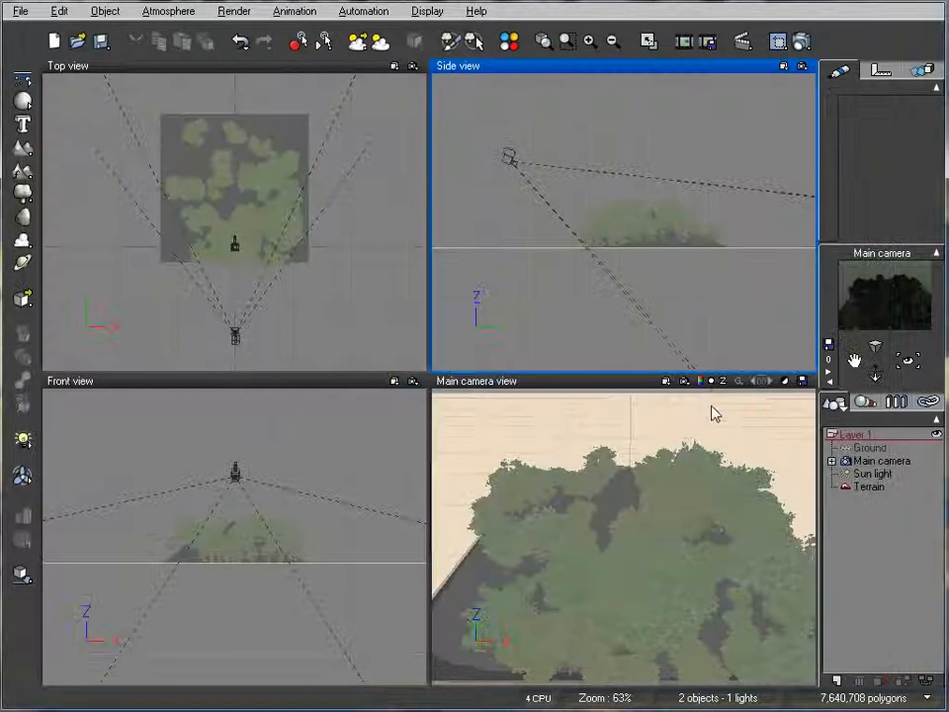
# - Move the main camera closer to the wooded terrain, lower it to a height of 10.3 m, and adjust its viewing angle slightly
pyautogui.click(883, 461)
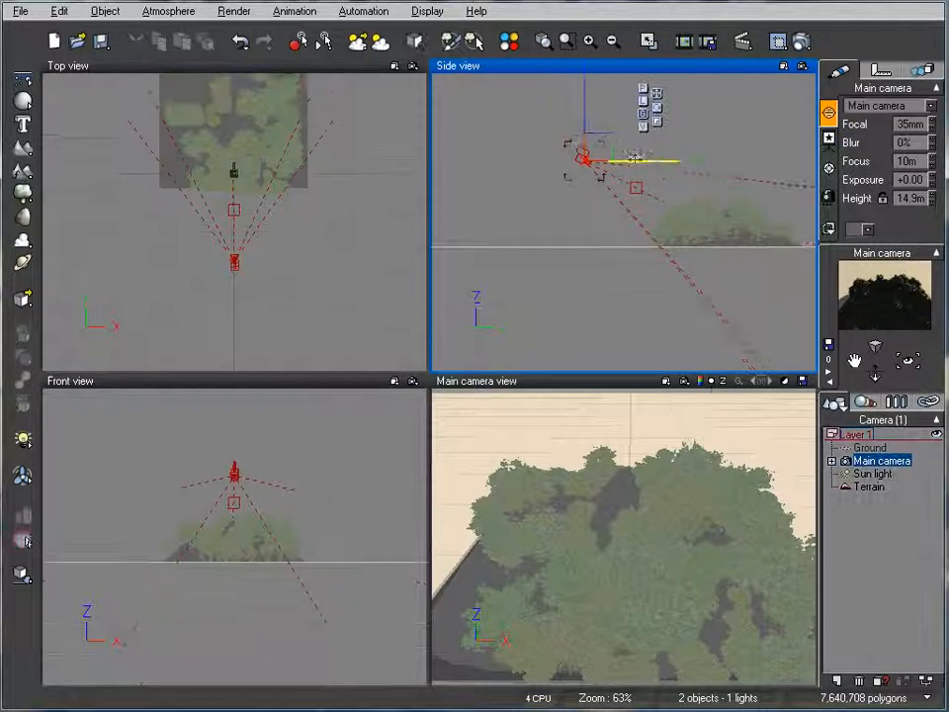
pyautogui.moveTo(603, 151); pyautogui.dragTo(635, 176)
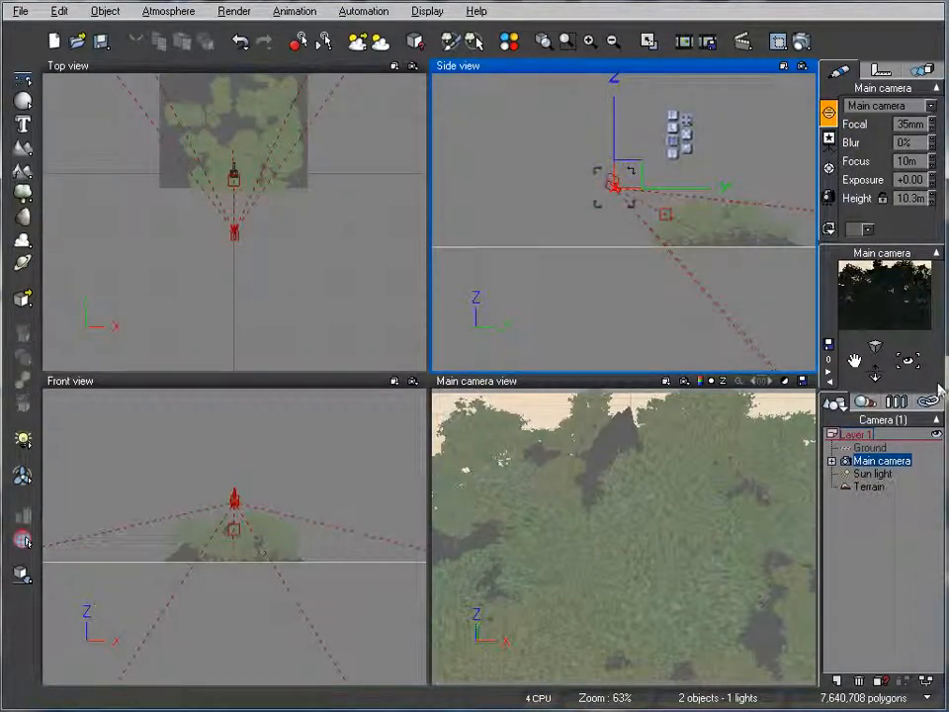
pyautogui.moveTo(911, 359); pyautogui.dragTo(910, 362)
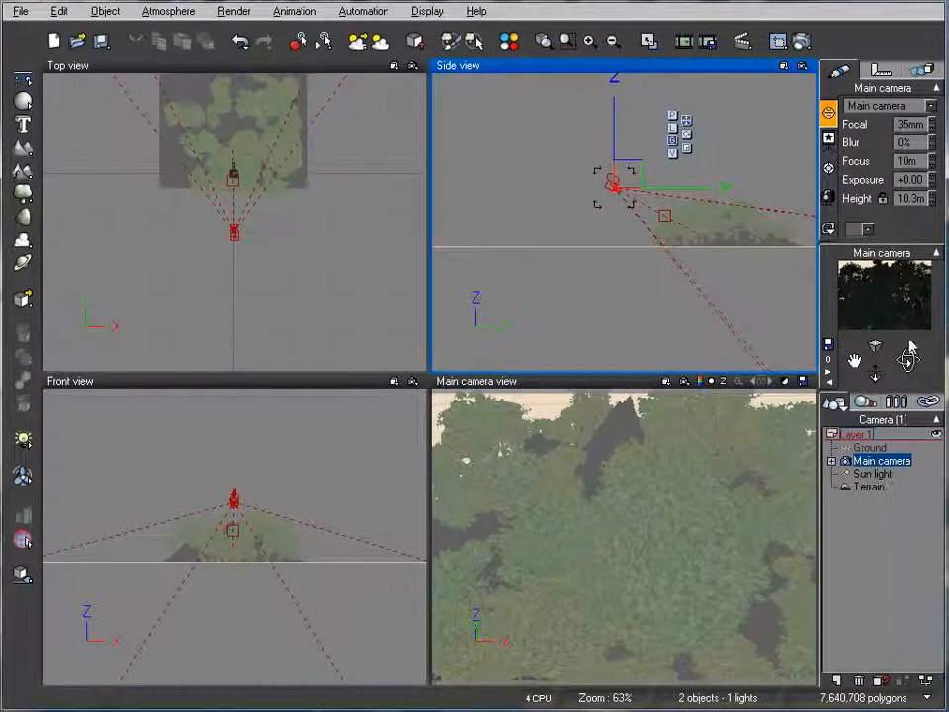
# - Render the scene to screen at Final quality, accept the post render options, and reposition the rendered image for viewing
pyautogui.rightClick(802, 42)
pyautogui.click(128, 159)
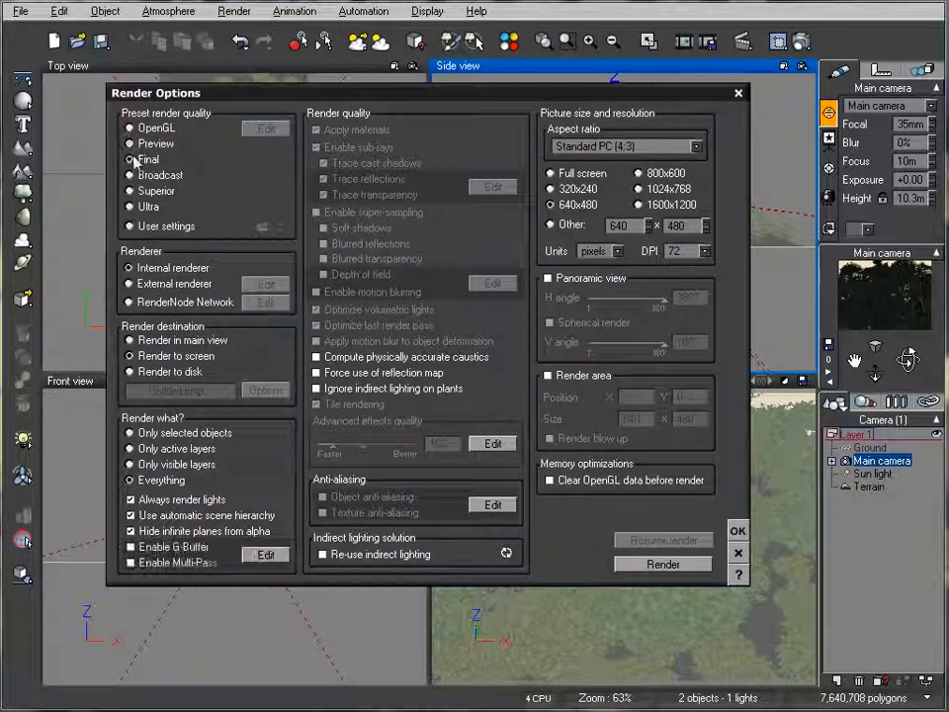
pyautogui.click(129, 356)
pyautogui.click(658, 563)
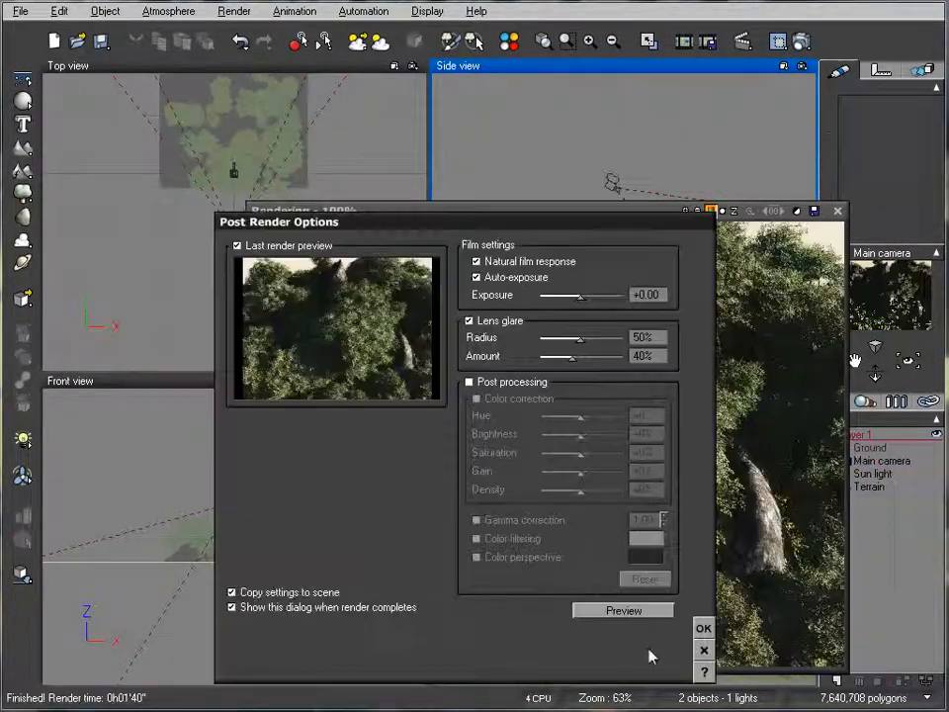
pyautogui.click(704, 629)
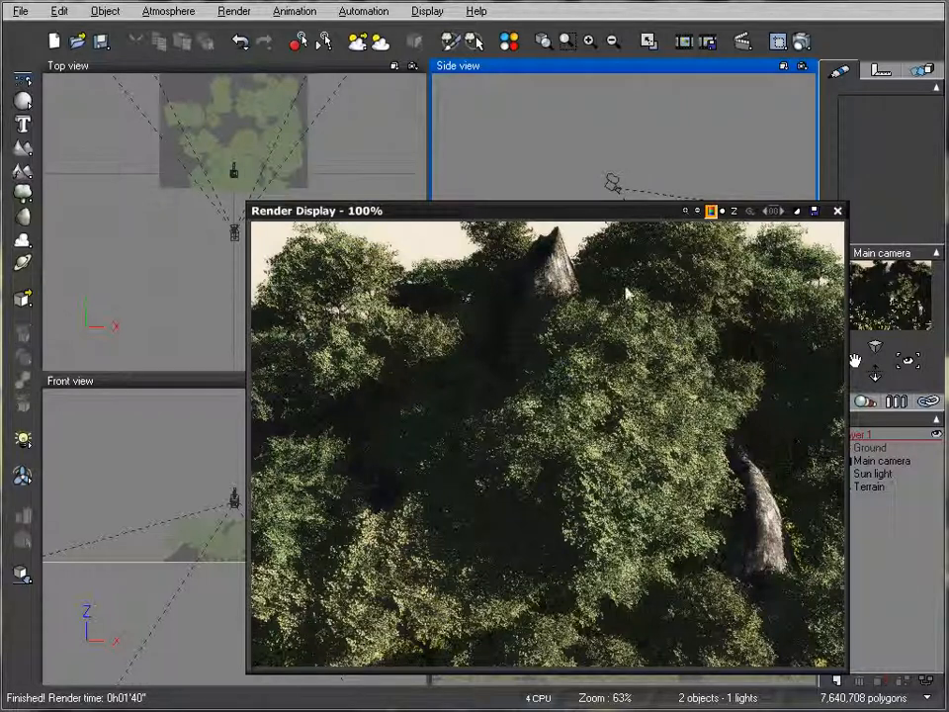
pyautogui.moveTo(545, 209); pyautogui.dragTo(495, 199)
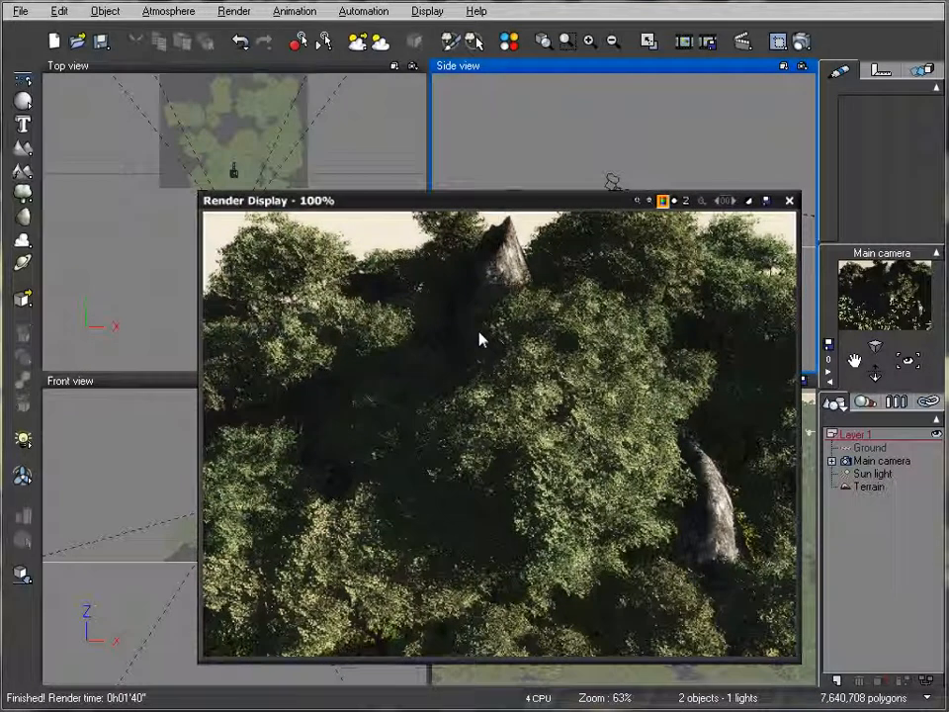